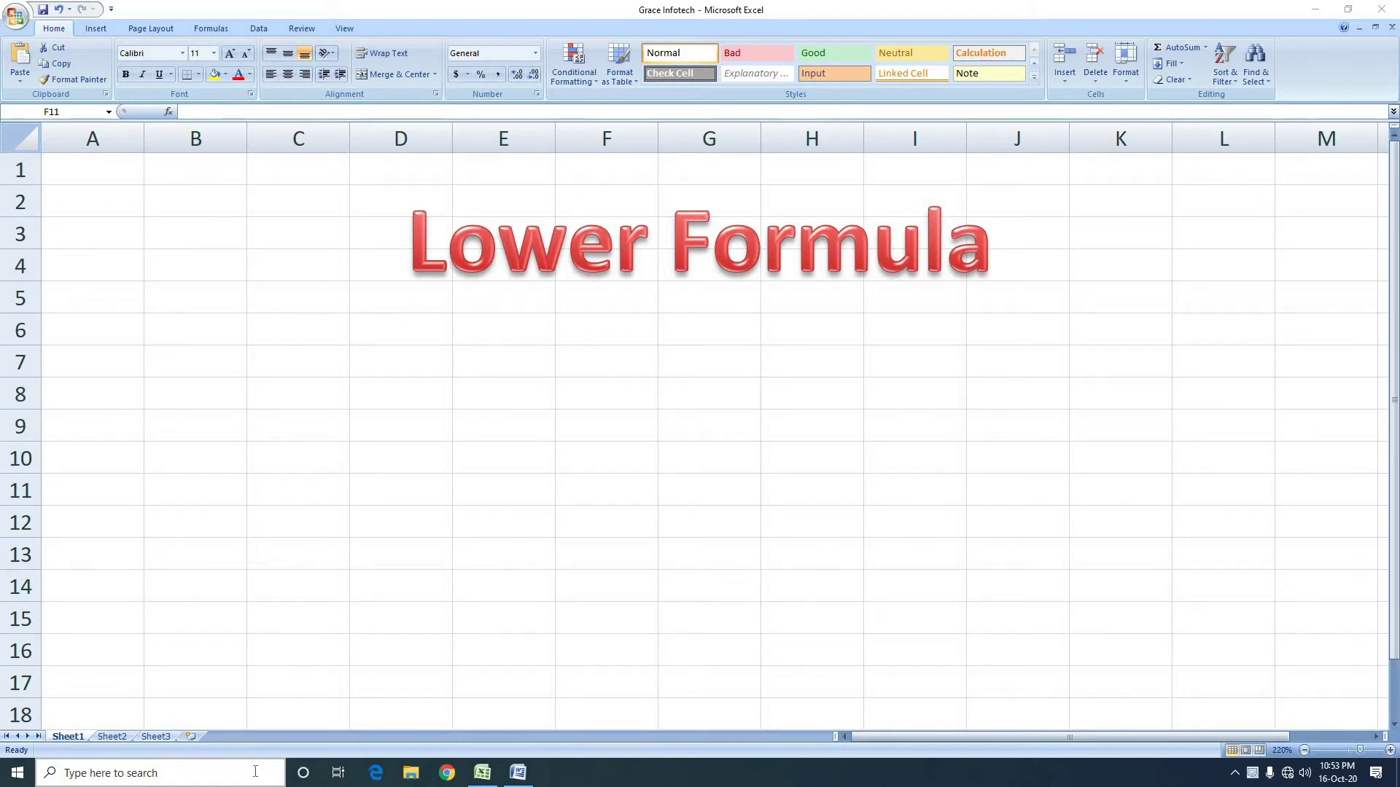
# Step: Switch to the Word lesson document and review the Lower function's description, its Lower(text) syntax and the text argument
pyautogui.click(513, 771)
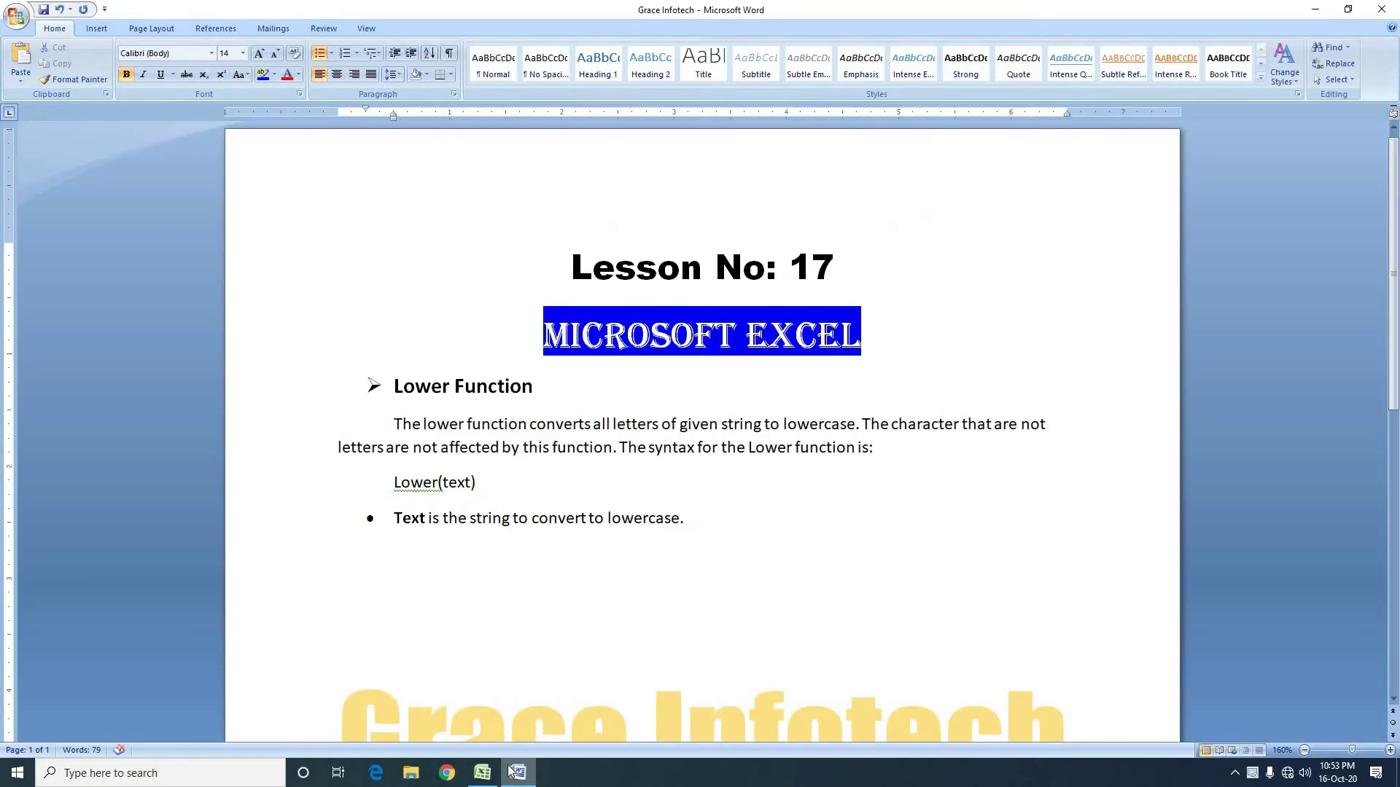
pyautogui.click(845, 264)
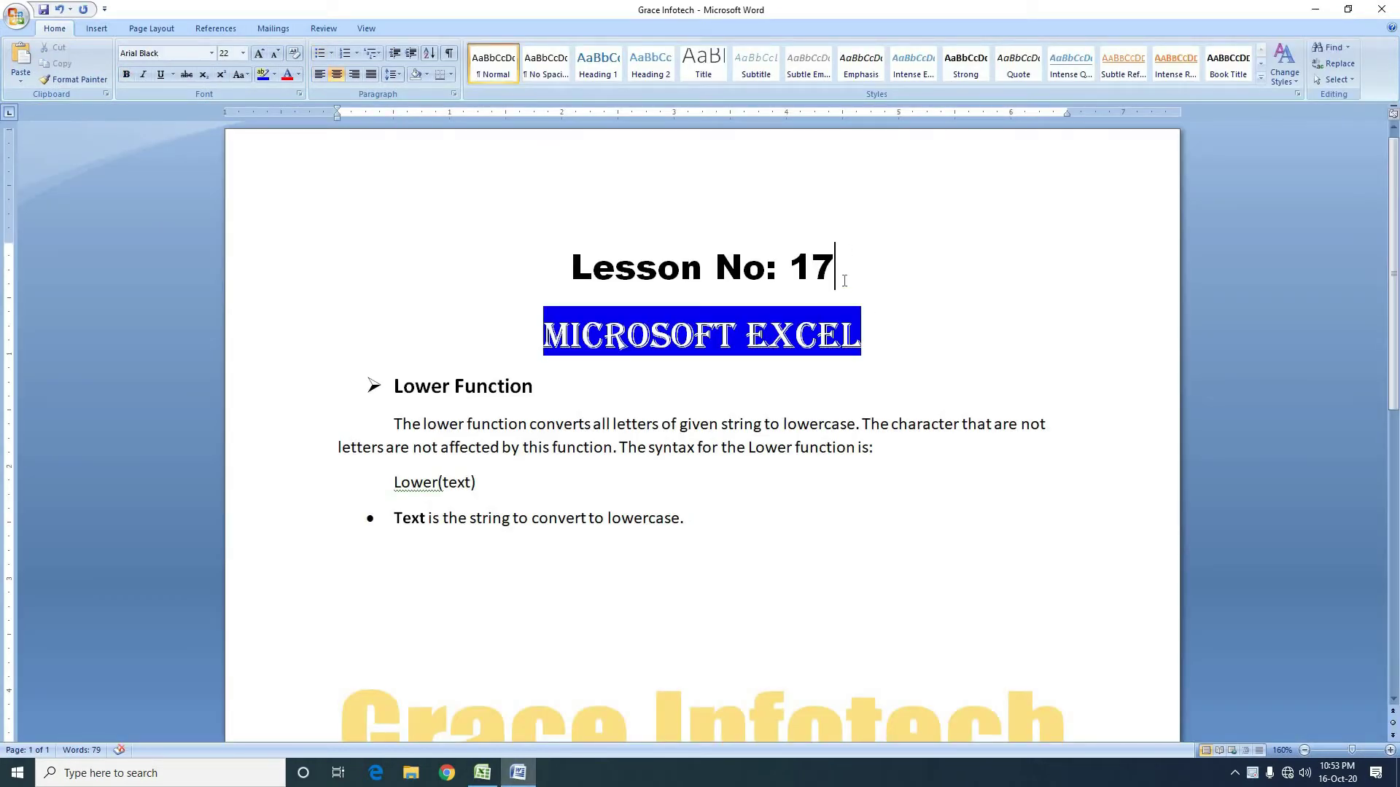
pyautogui.moveTo(835, 267); pyautogui.dragTo(789, 269)
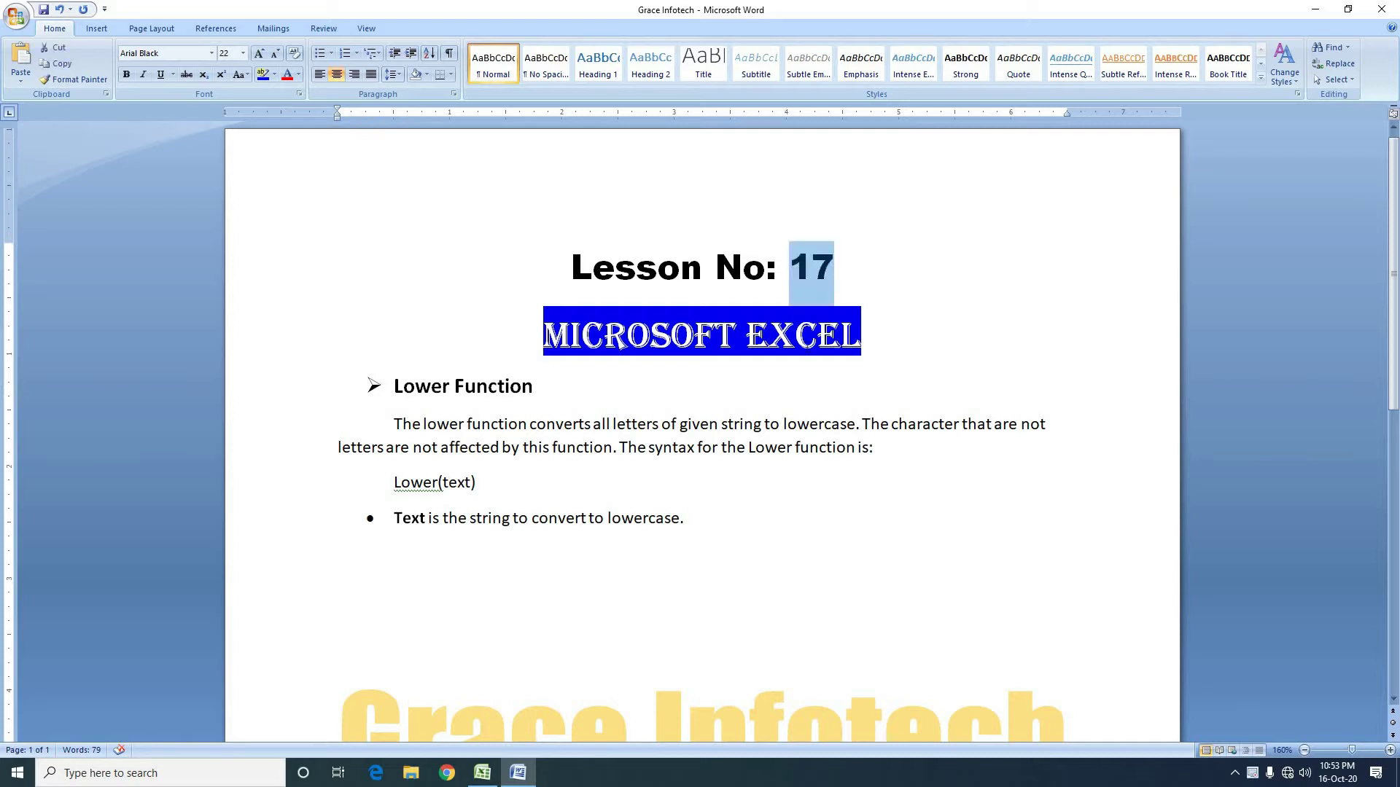
pyautogui.click(893, 339)
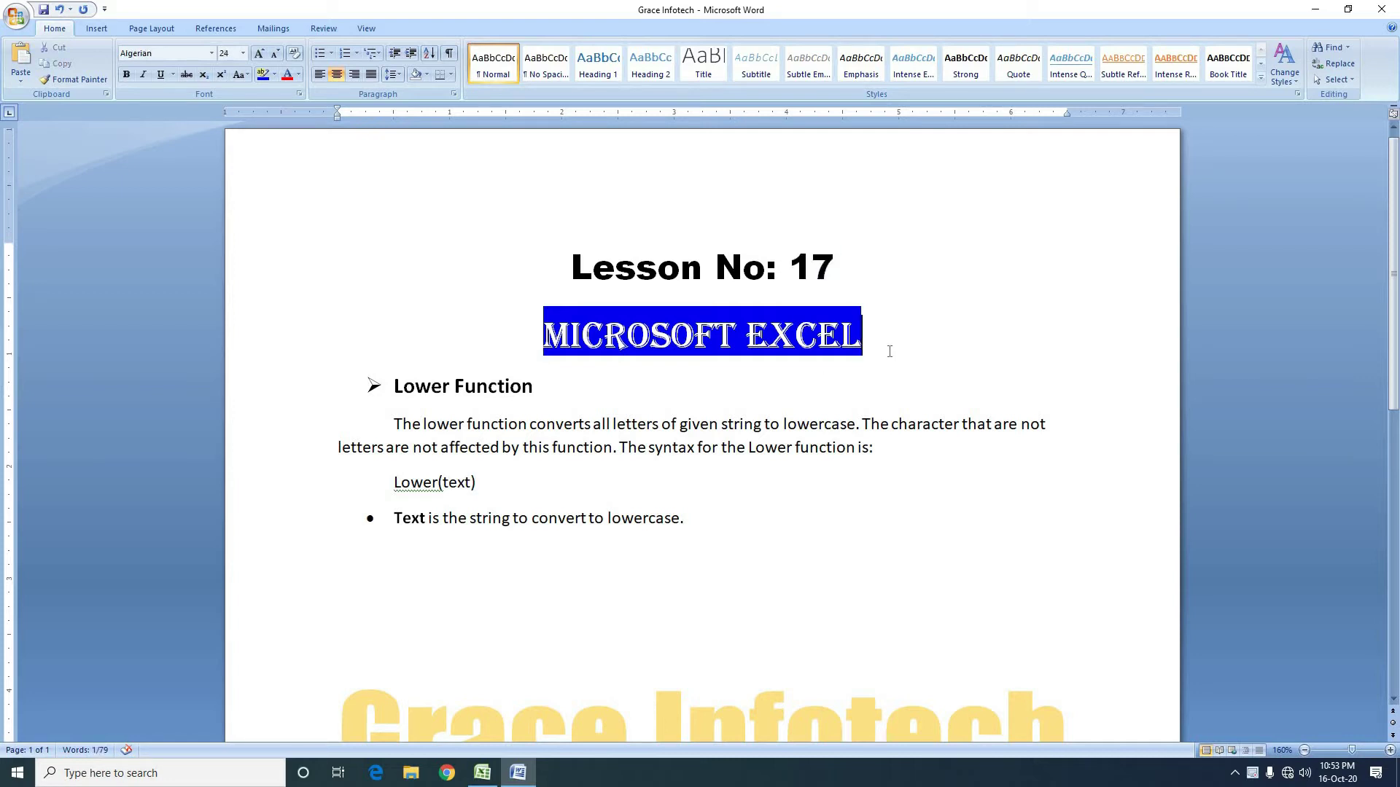
pyautogui.click(394, 386)
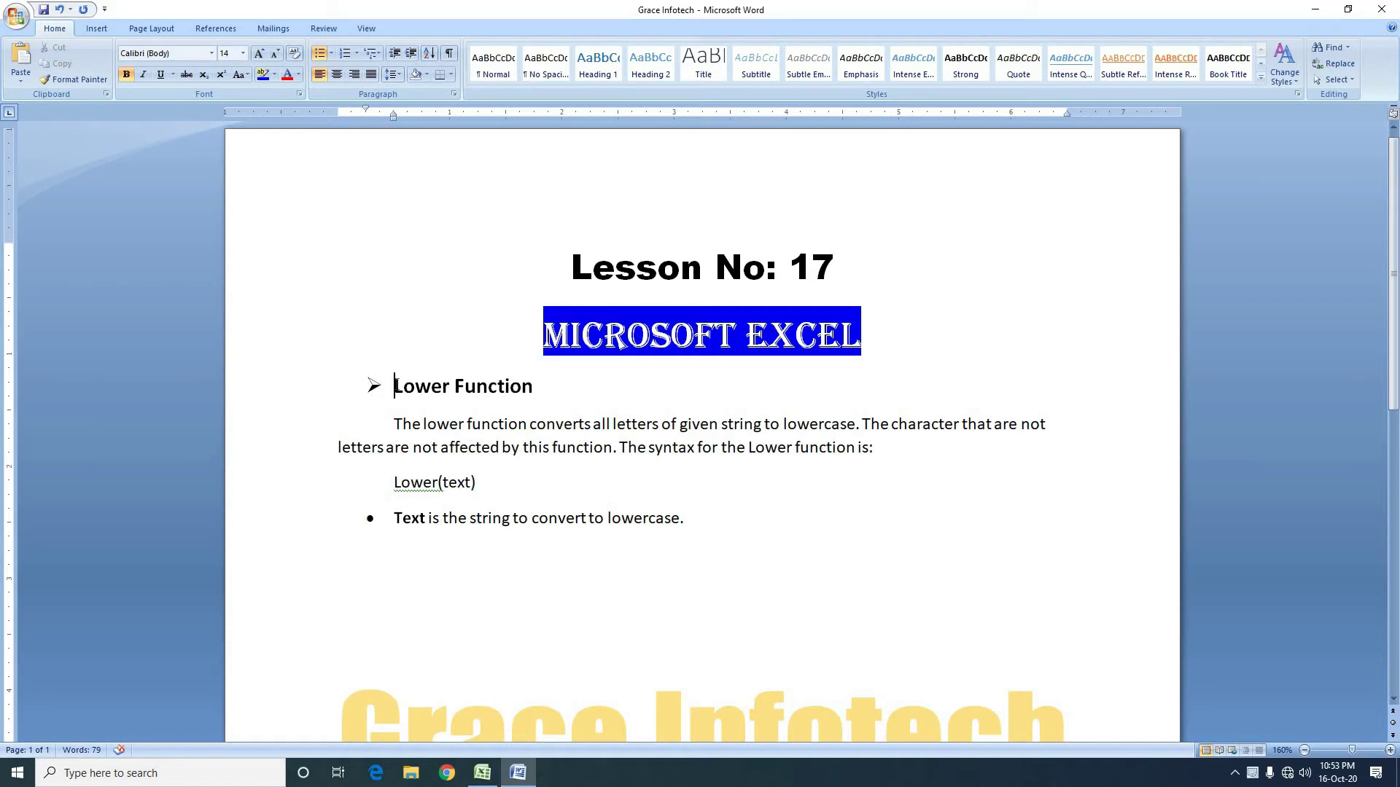
pyautogui.moveTo(394, 386); pyautogui.dragTo(543, 394)
pyautogui.click(544, 403)
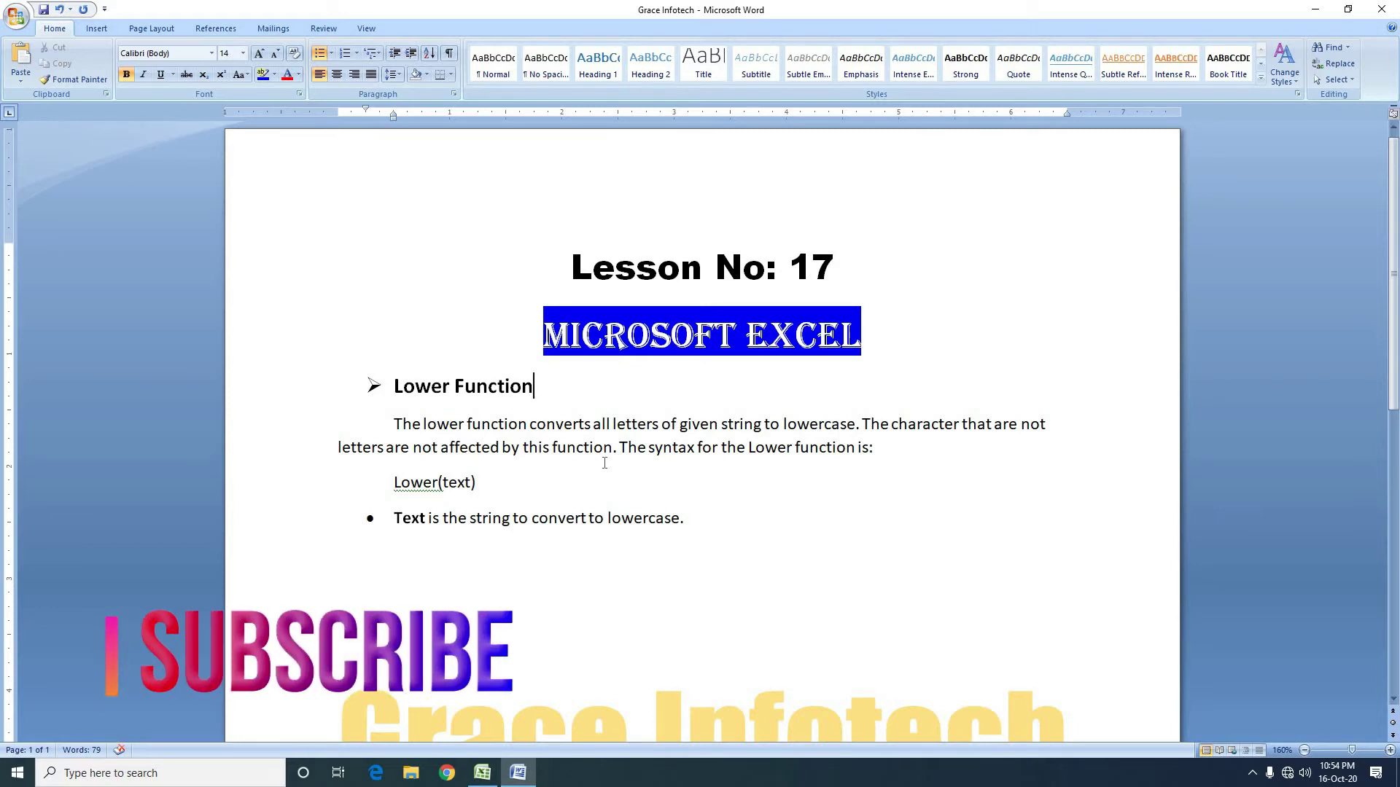
pyautogui.click(393, 483)
pyautogui.moveTo(394, 483); pyautogui.dragTo(496, 500)
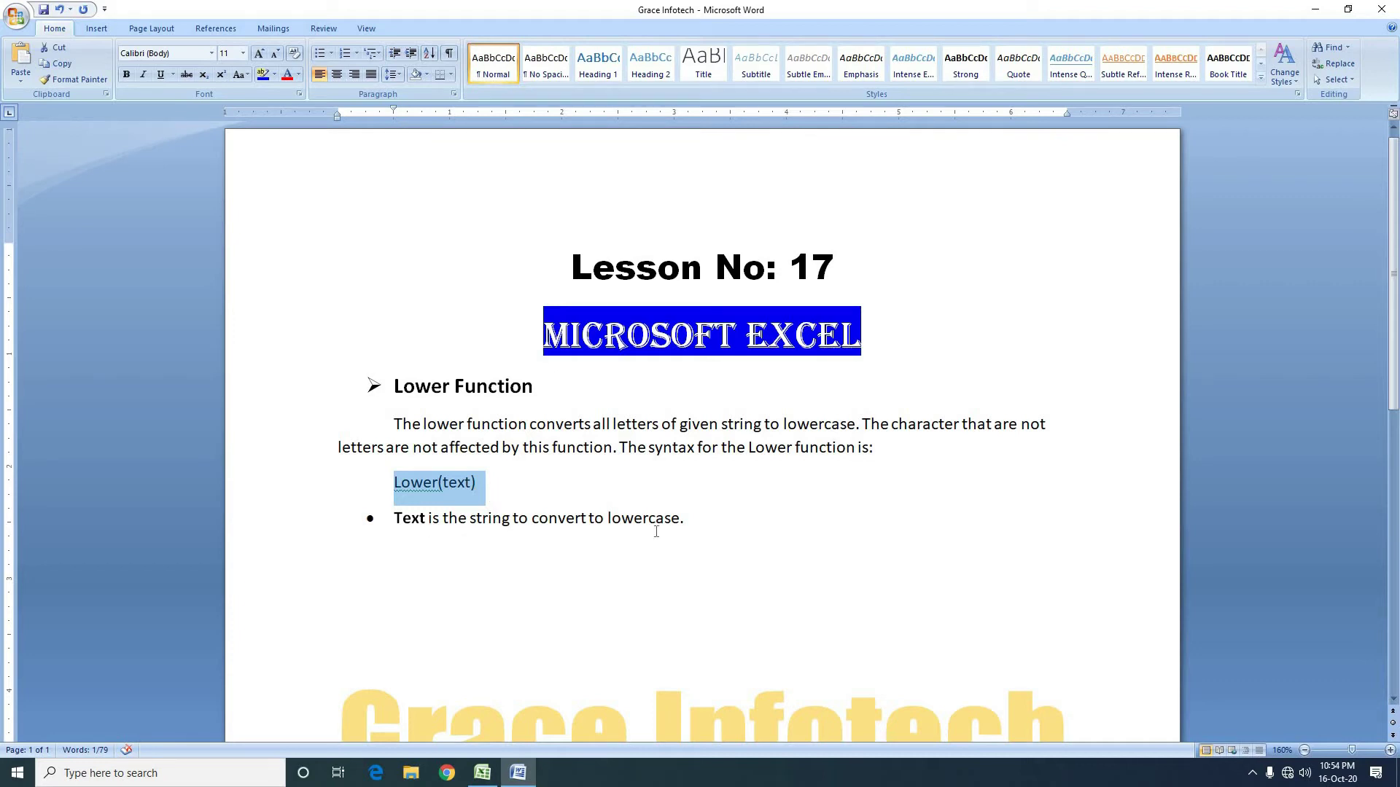
pyautogui.click(699, 520)
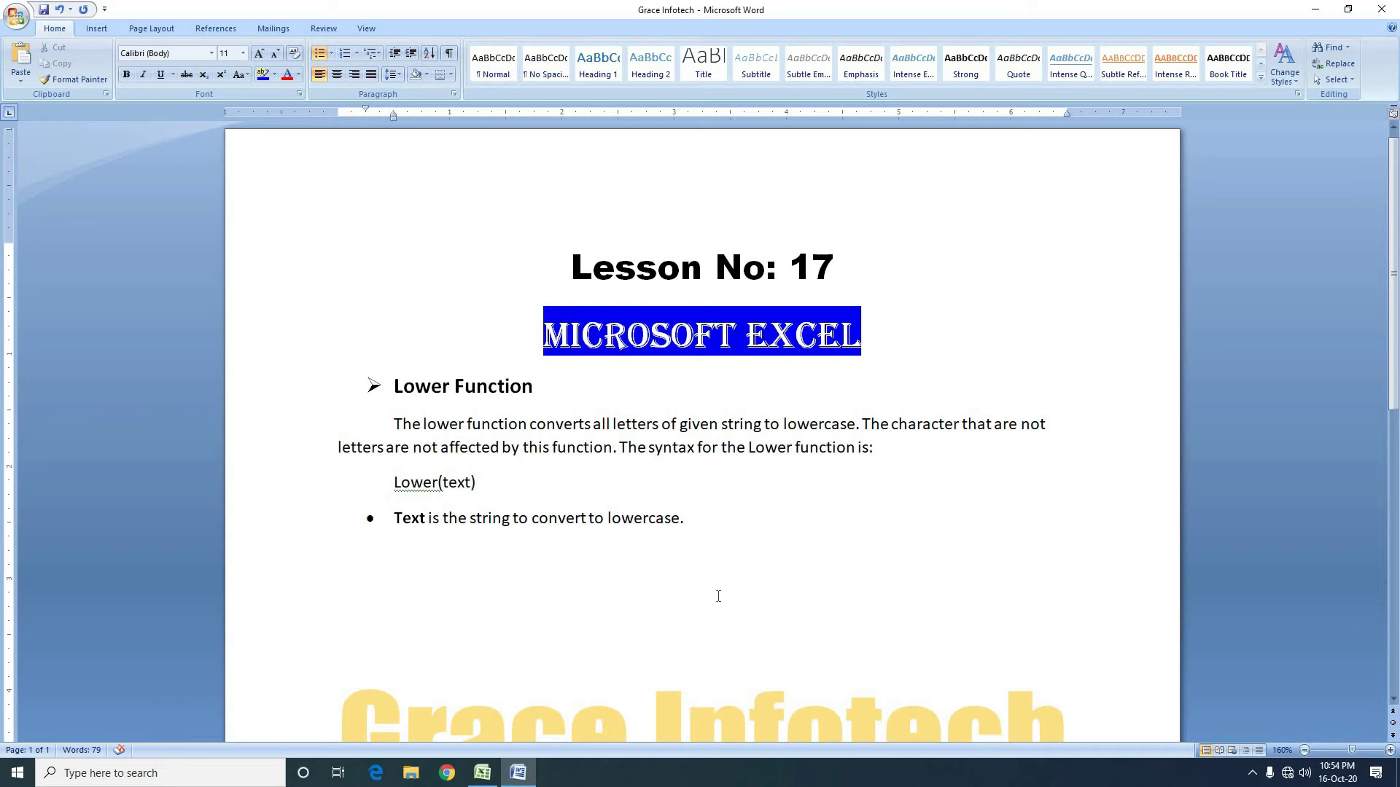
pyautogui.scroll(-1, 730, 583)
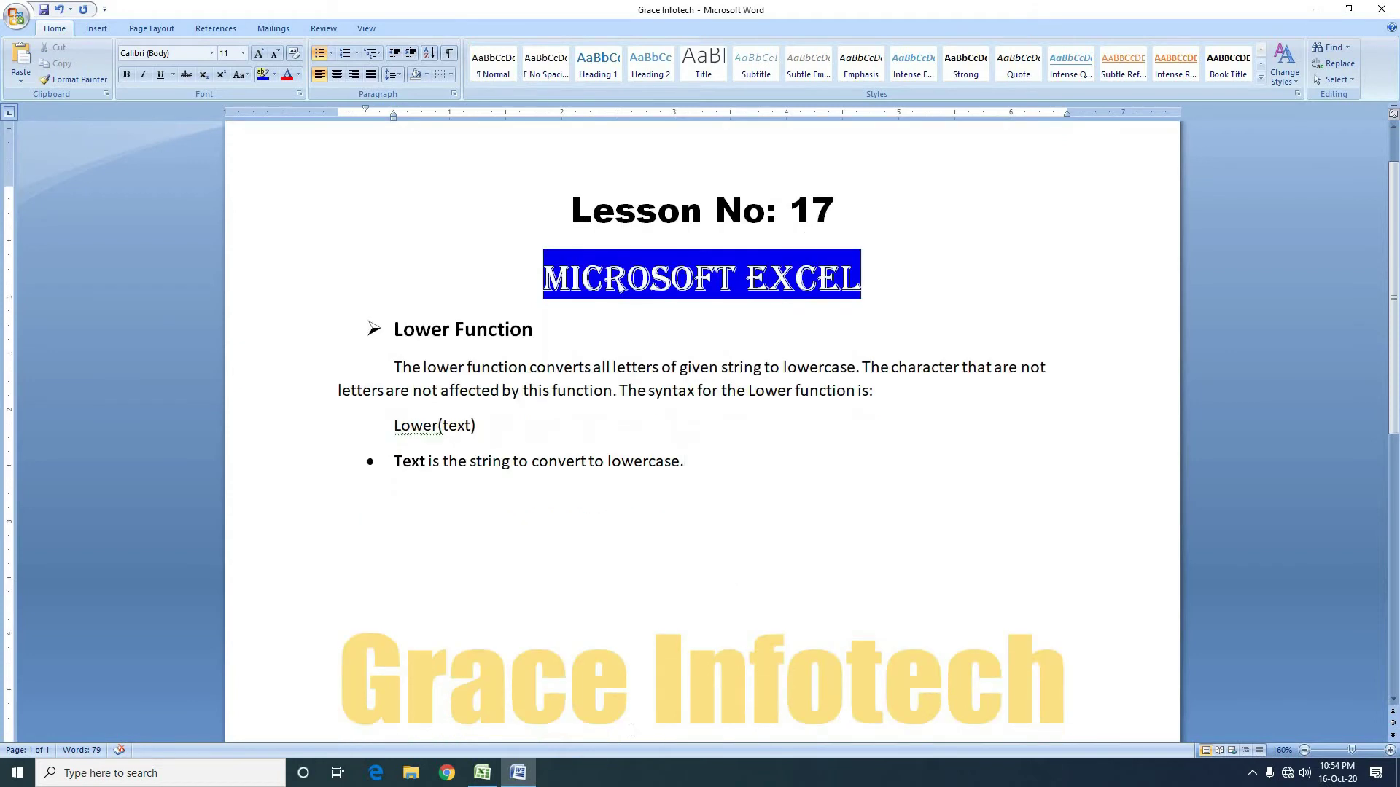
# Step: Switch to the Excel workbook and enter GRACE, Grace and Infotech in cells E6, E7 and E8
pyautogui.click(489, 773)
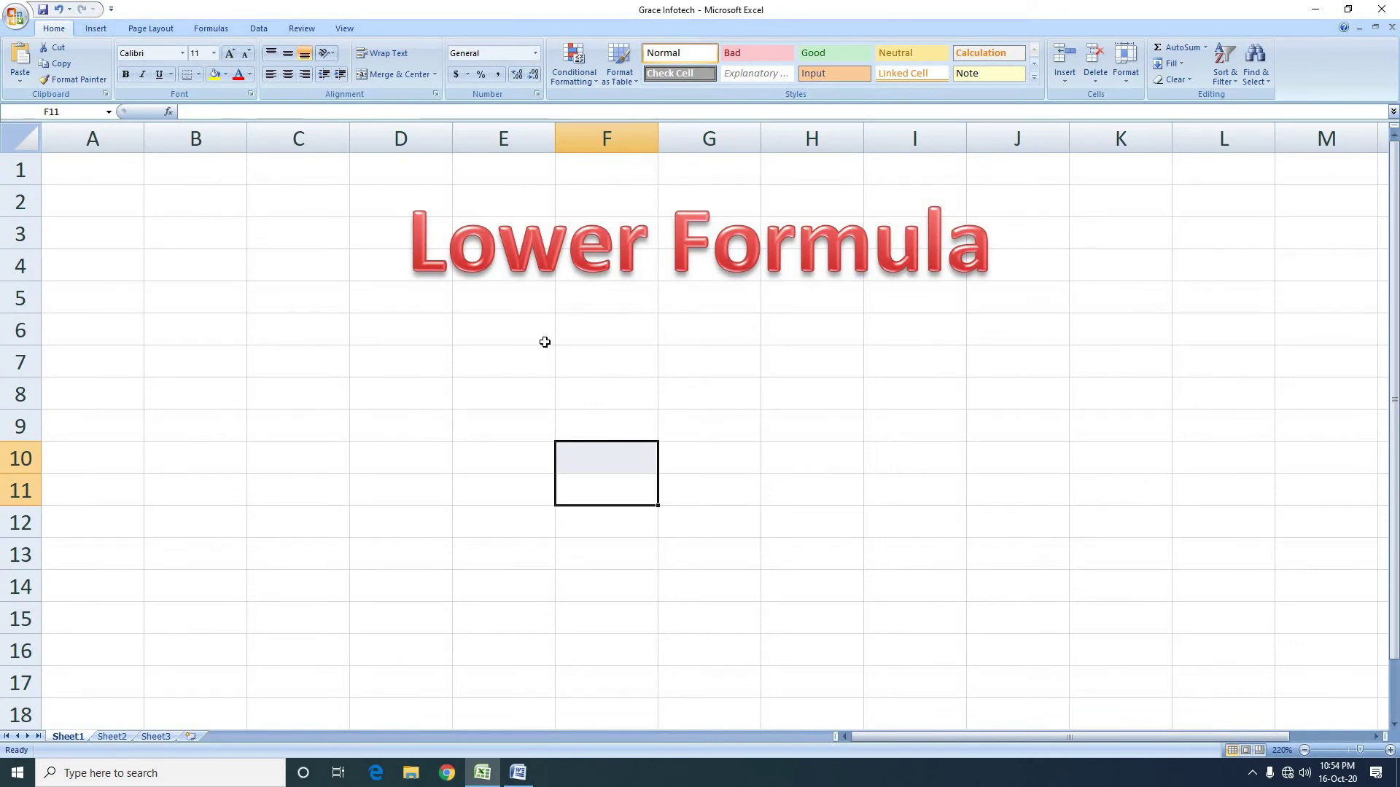
pyautogui.click(537, 331)
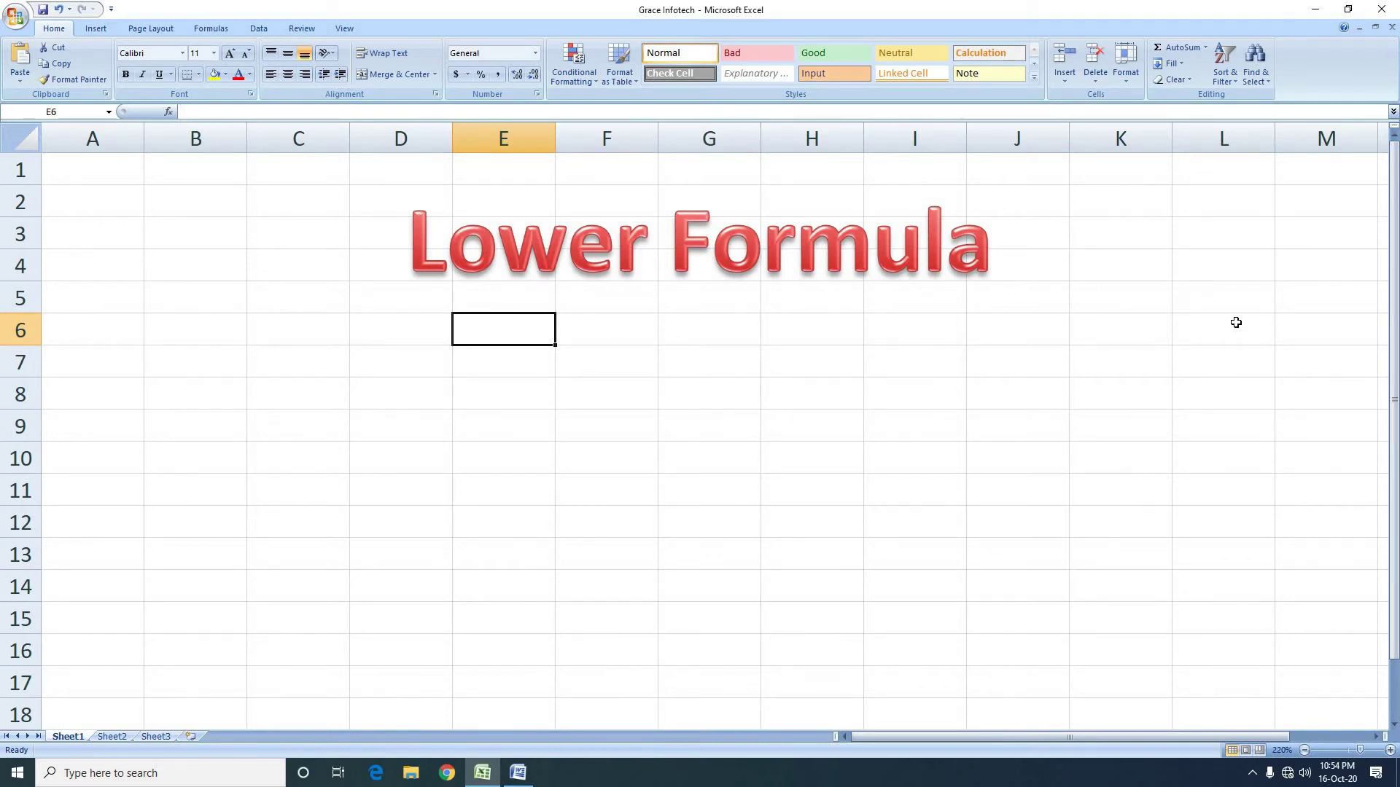
pyautogui.write('GRACE')
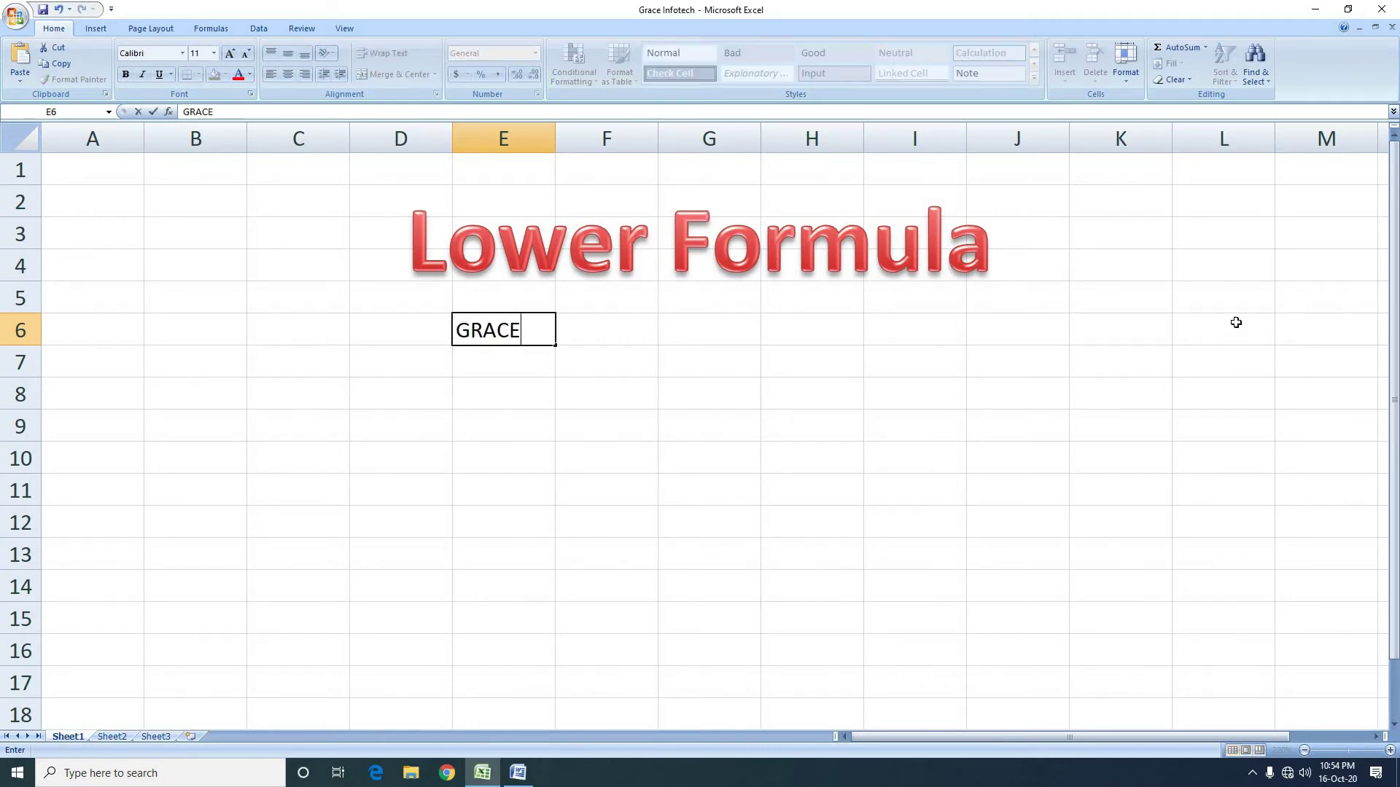
pyautogui.press('Return')
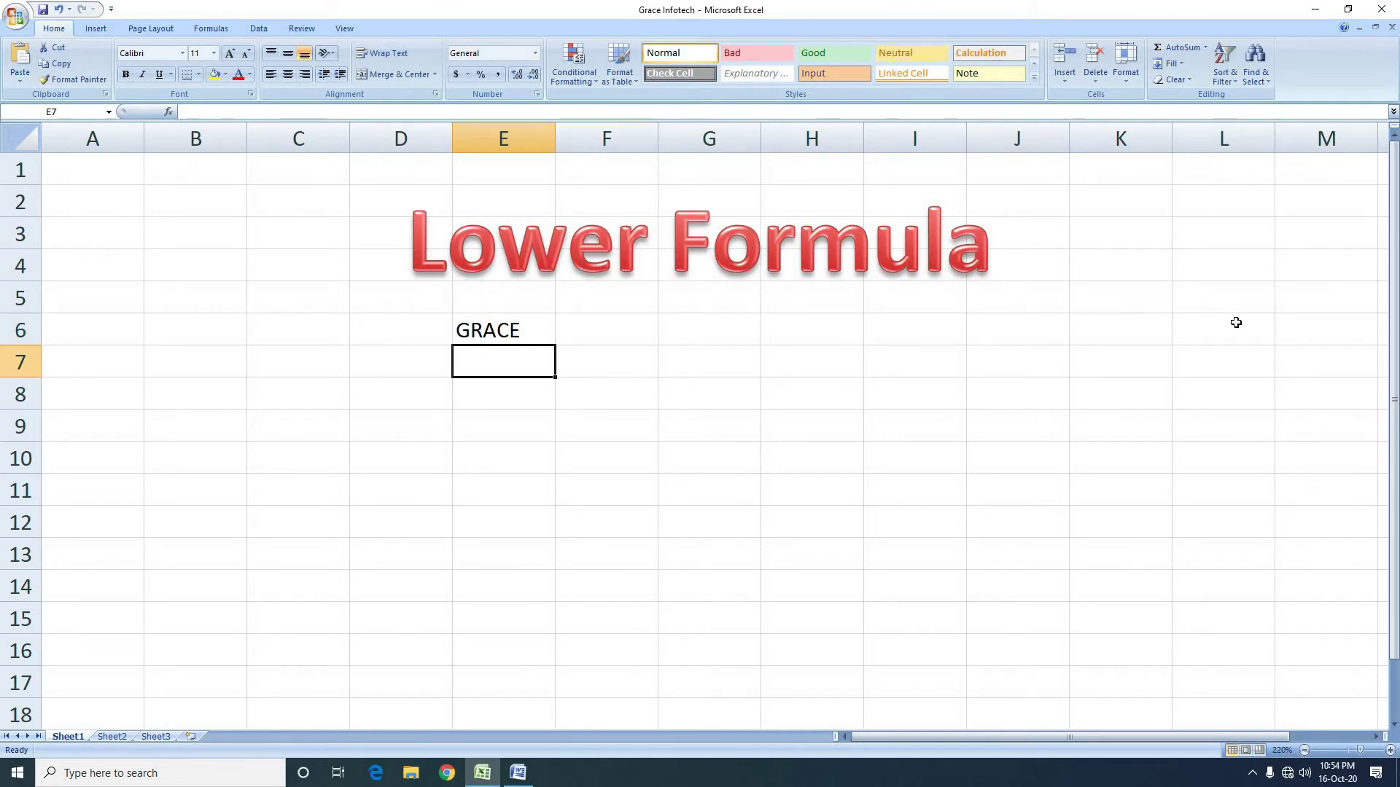
pyautogui.write('Grace')
pyautogui.press('Return')
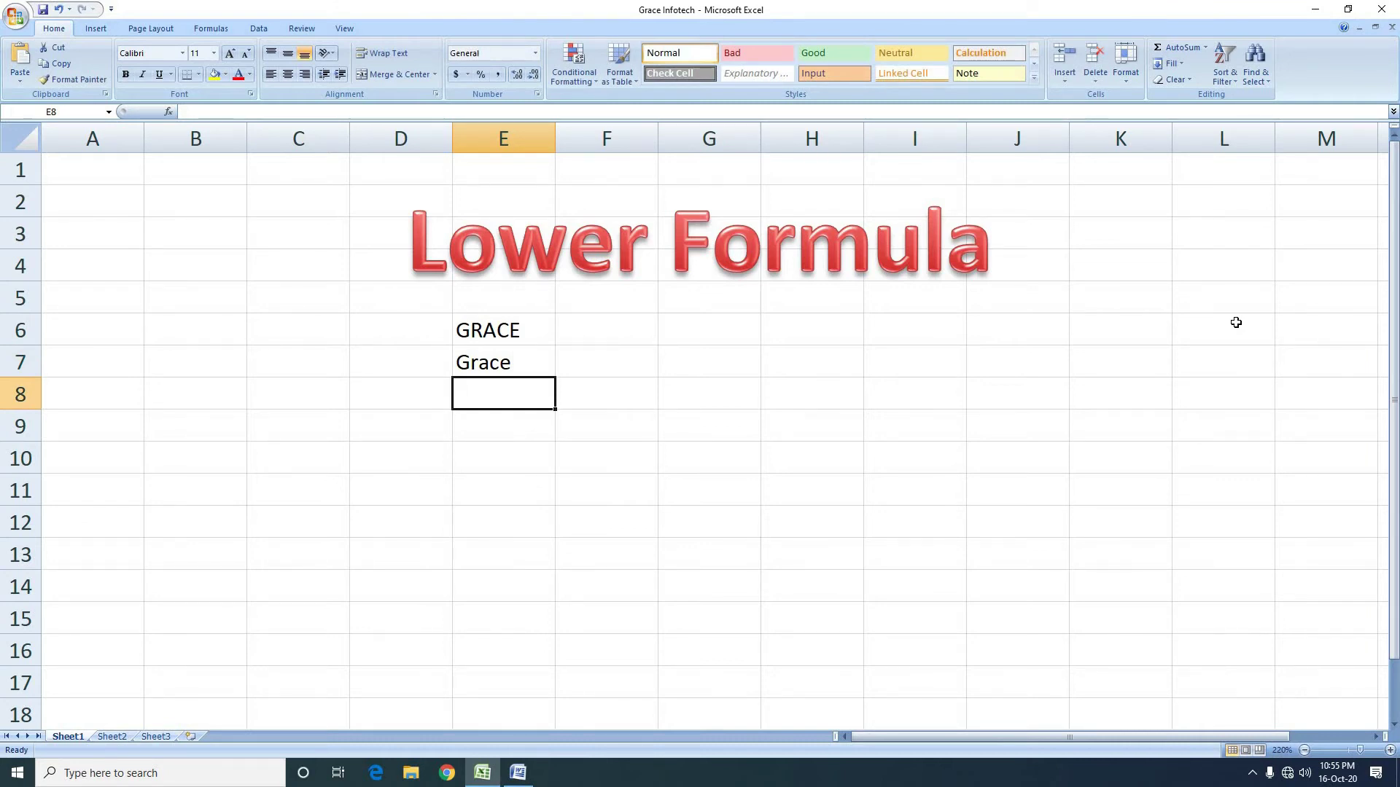
pyautogui.write('Info')
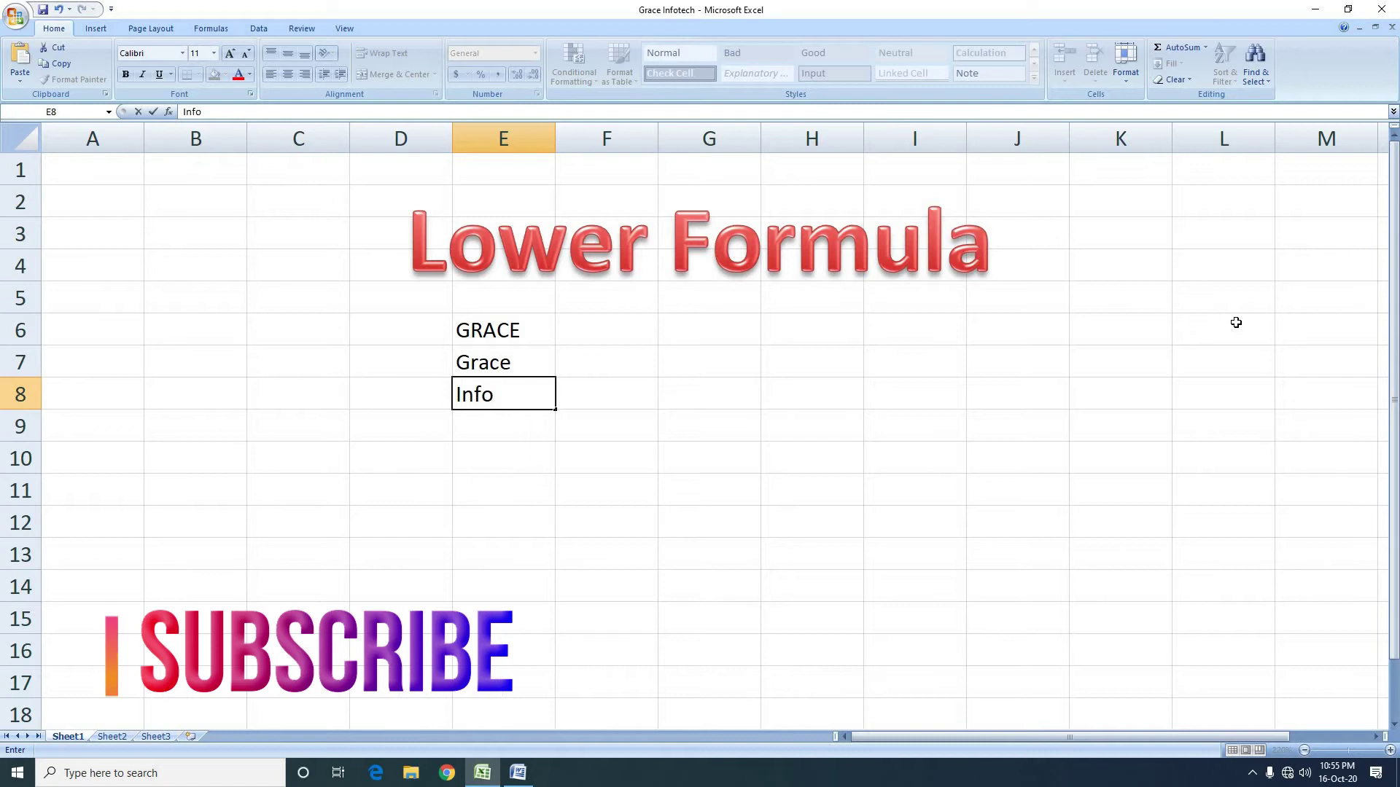
pyautogui.write('tech')
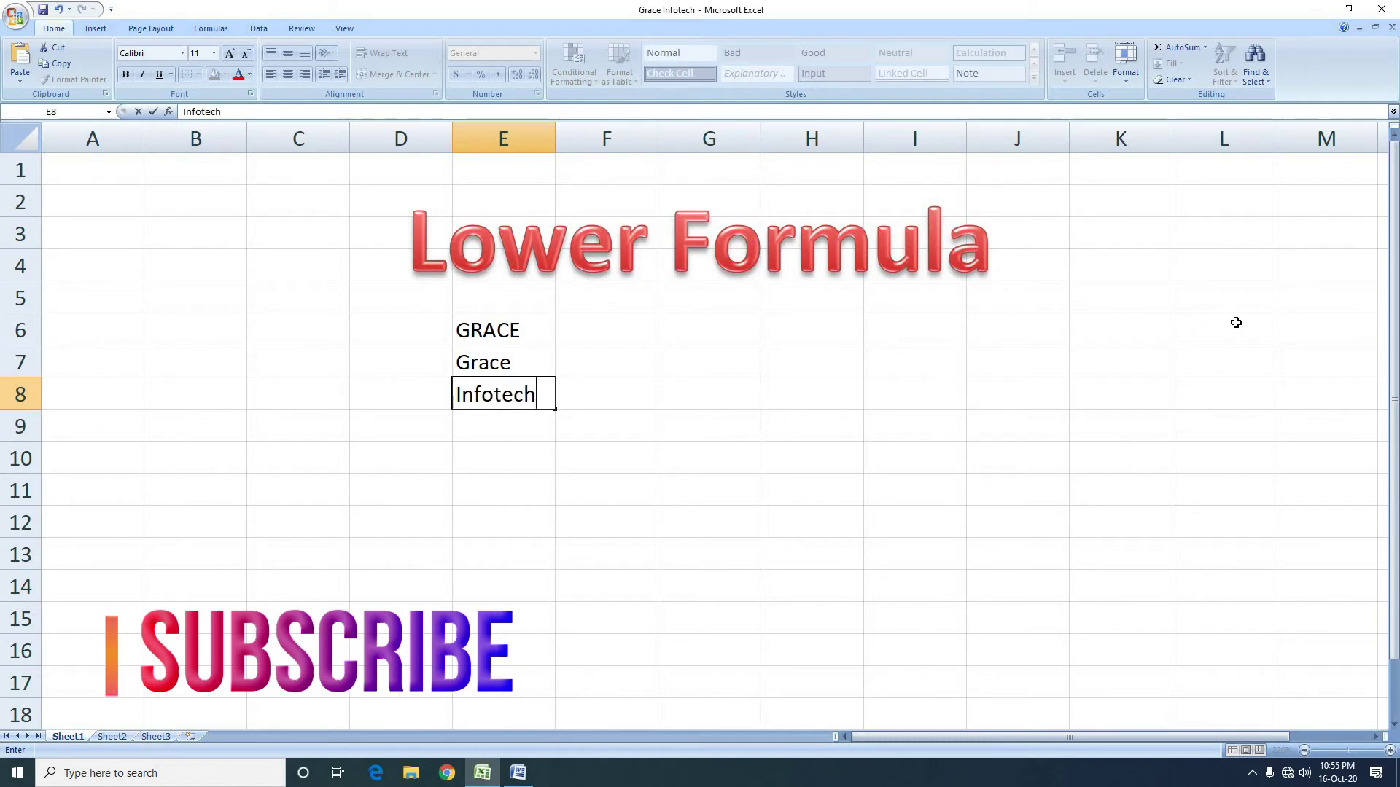
pyautogui.press('Return')
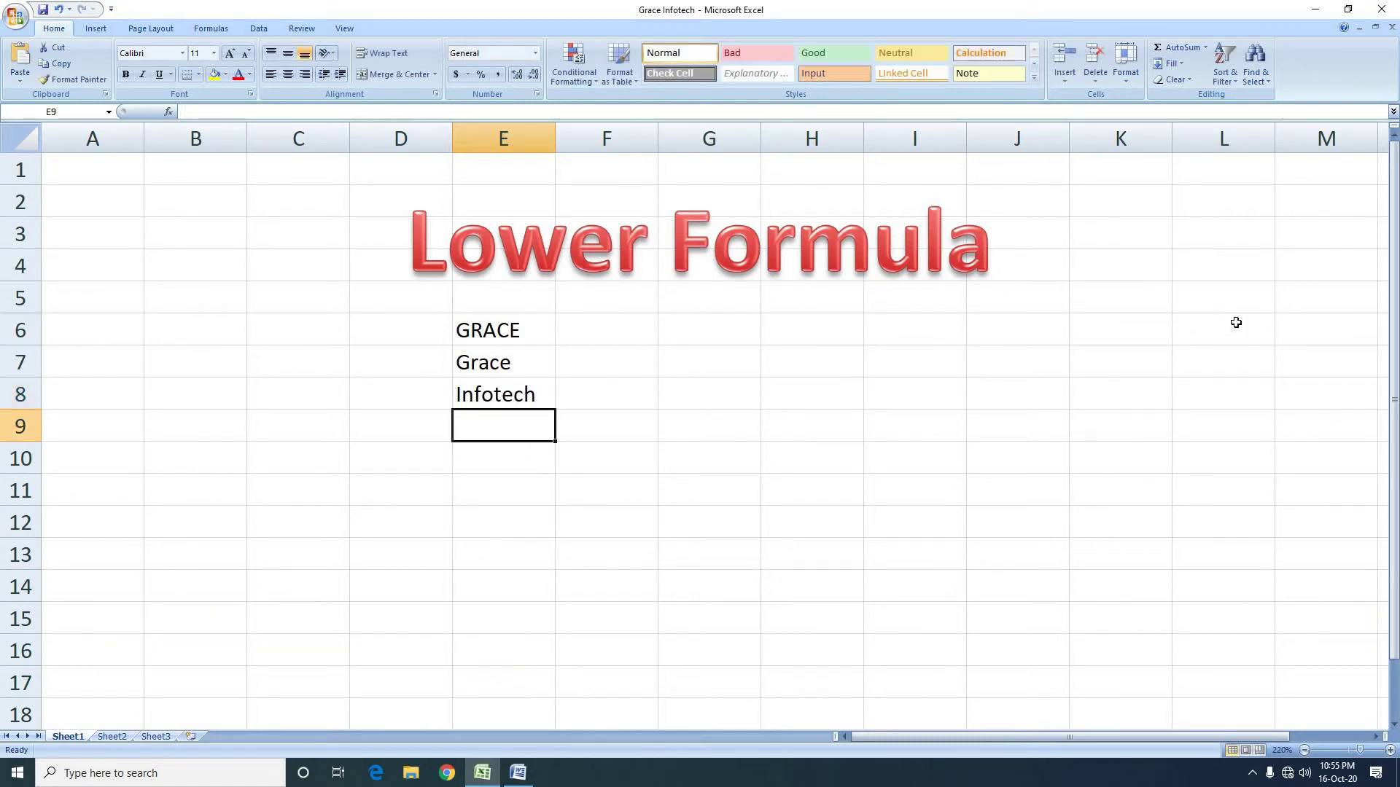
# Step: Enter a person's full name in cell E9 and fit column E's width to its contents
pyautogui.write('Mia')
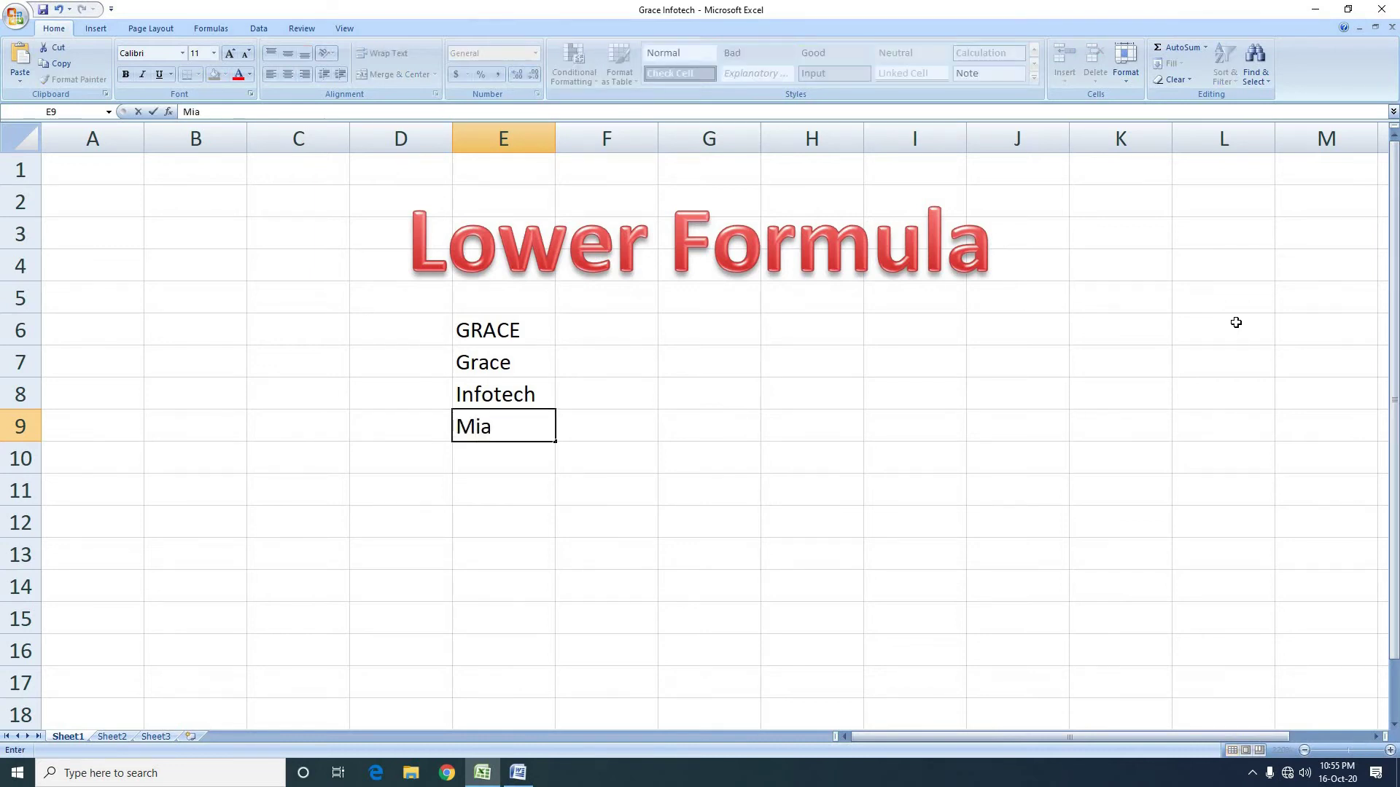
pyautogui.write('n ABdullah')
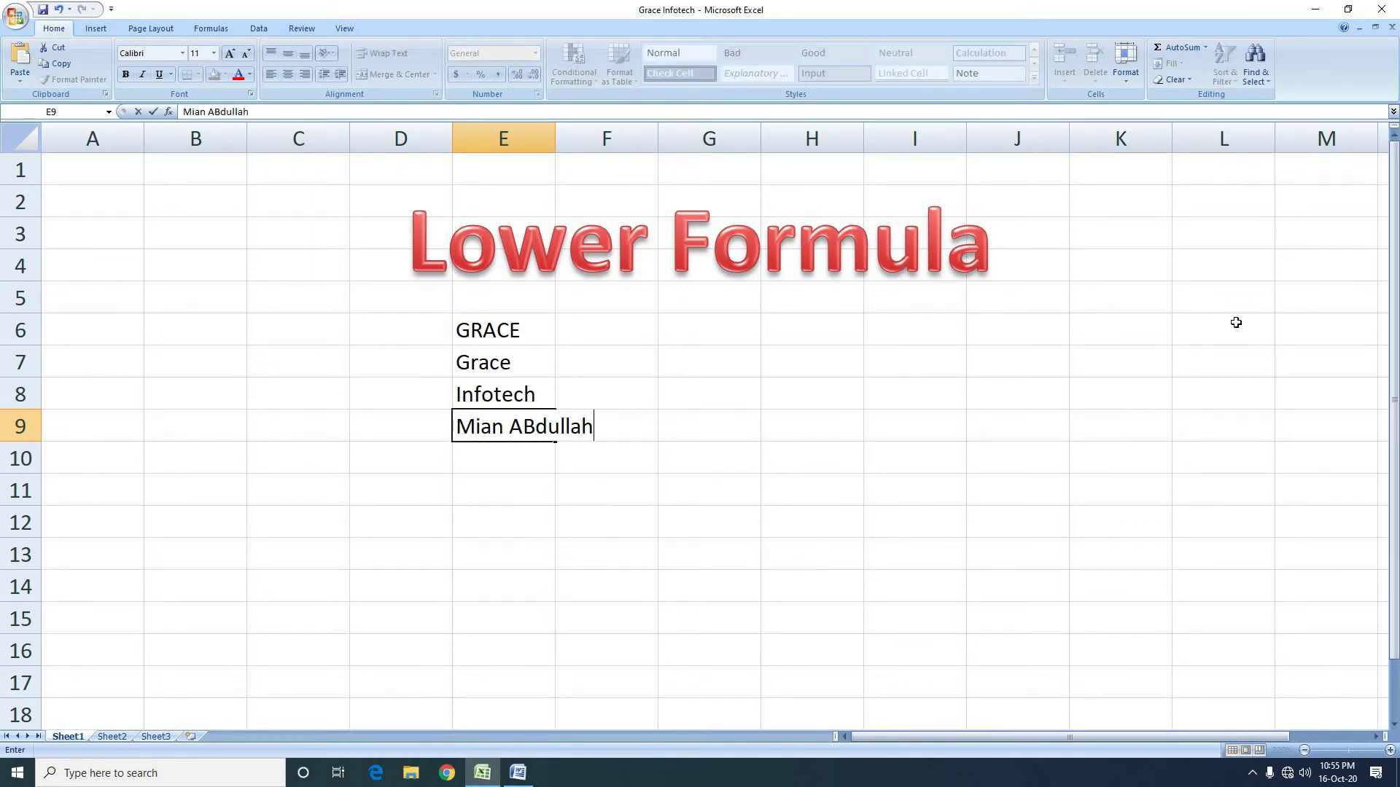
pyautogui.press('Return')
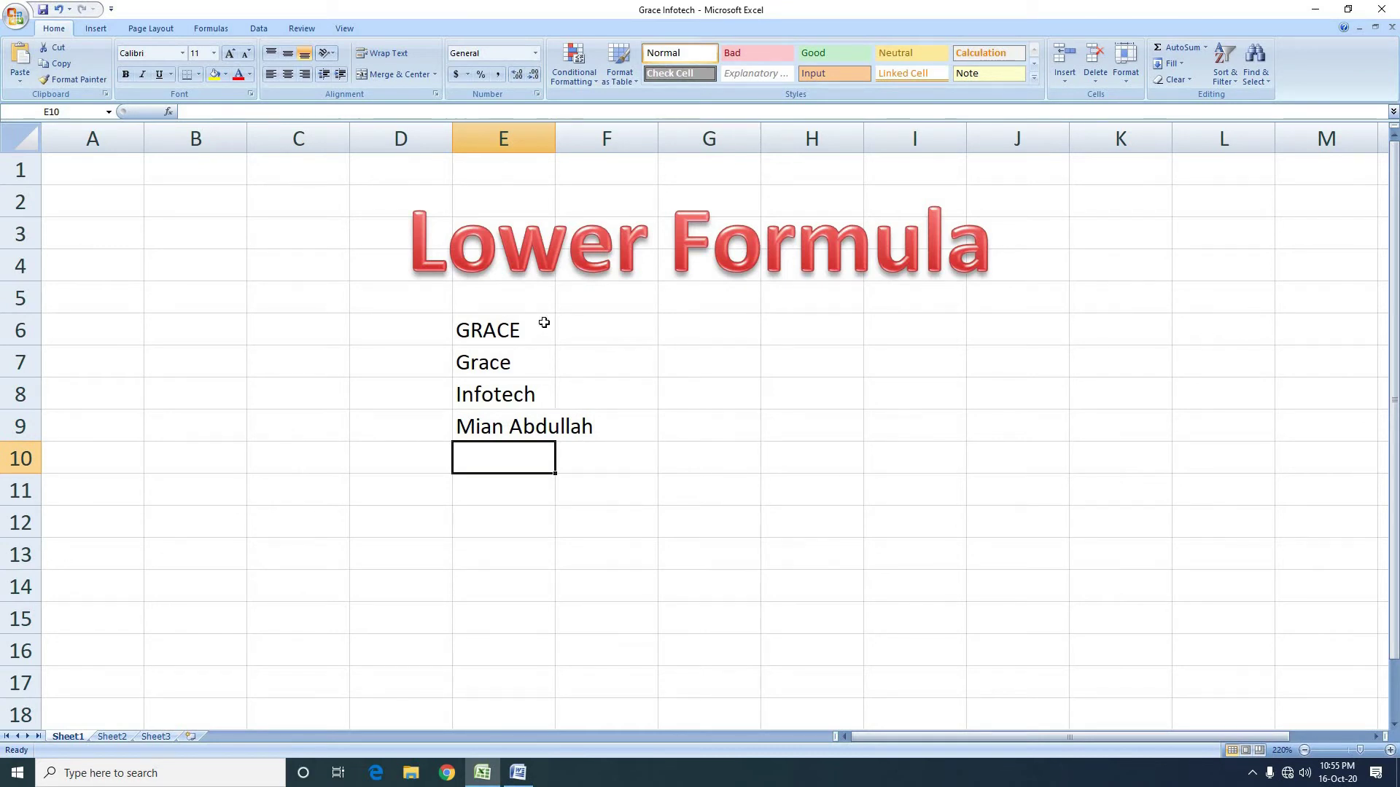
pyautogui.doubleClick(554, 146)
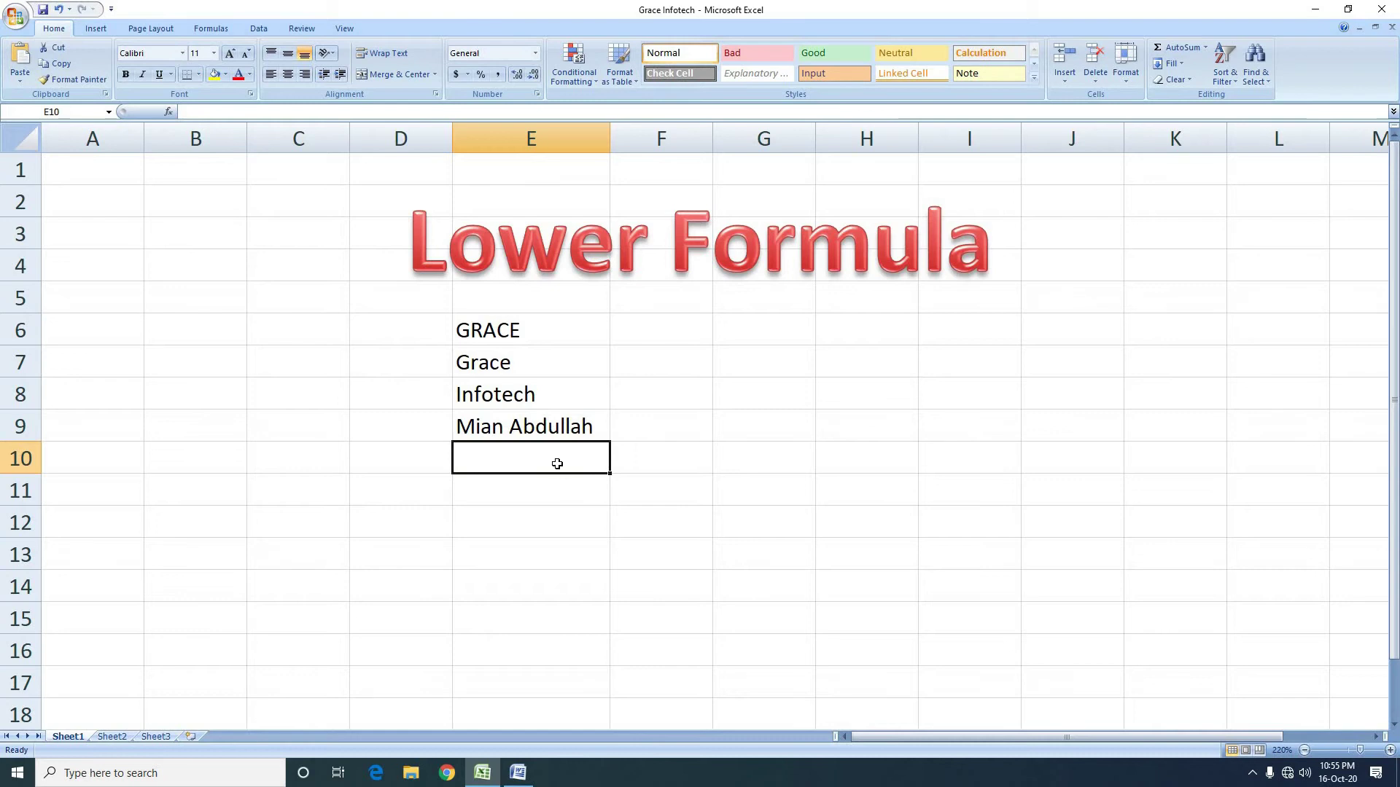
# Step: Enter two more people's full names in cells E10 and E11
pyautogui.write('Rana')
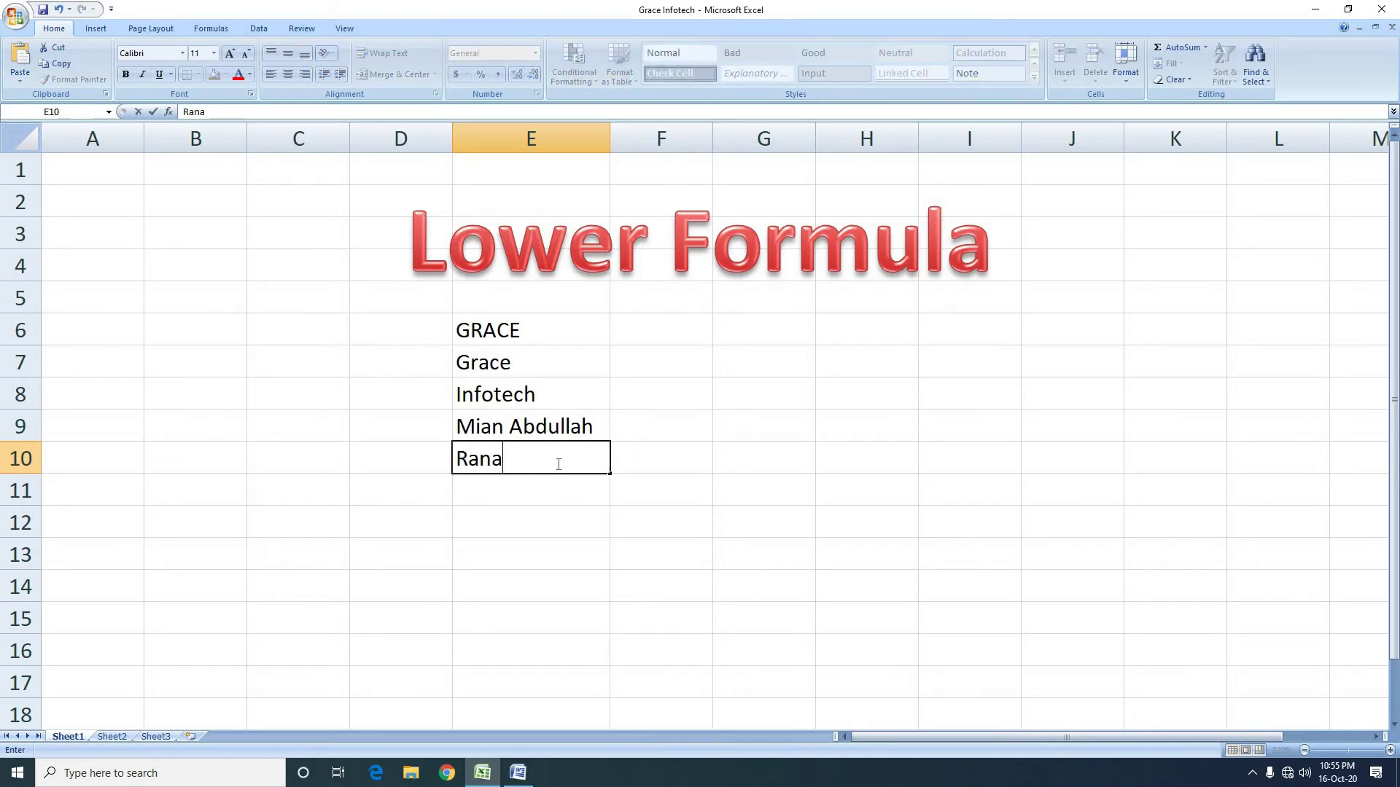
pyautogui.write(' Hanan')
pyautogui.press('Return')
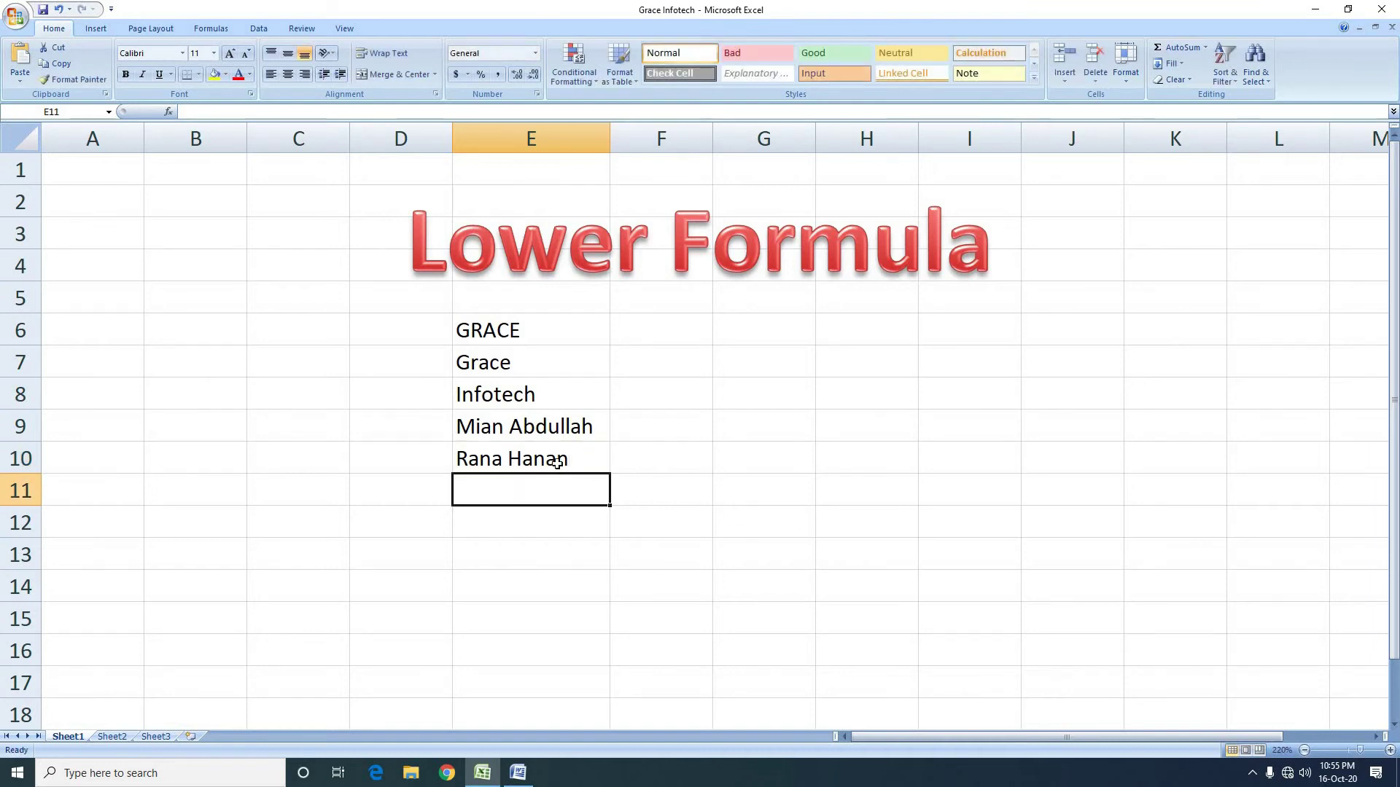
pyautogui.write('Rana ')
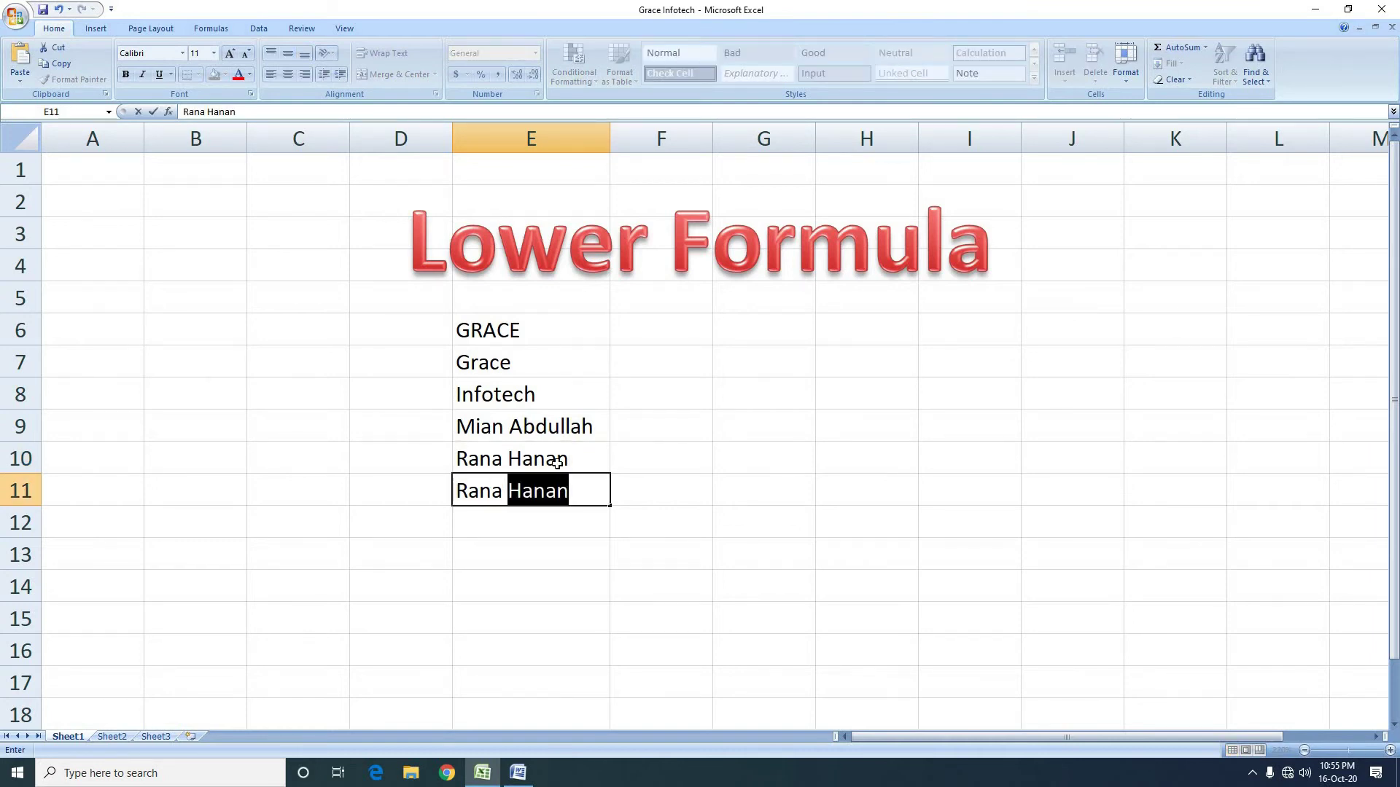
pyautogui.write('Reha')
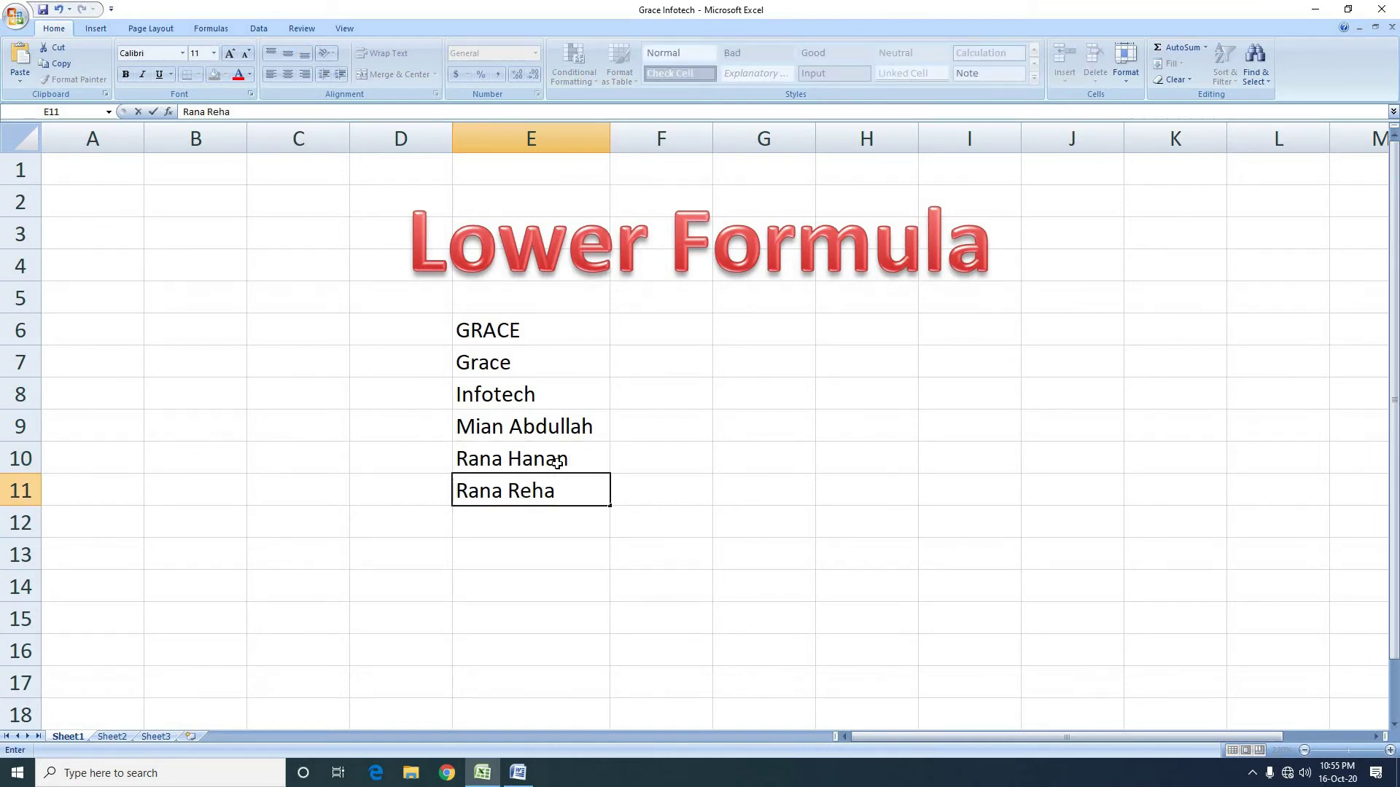
pyautogui.write('n')
pyautogui.press('Return')
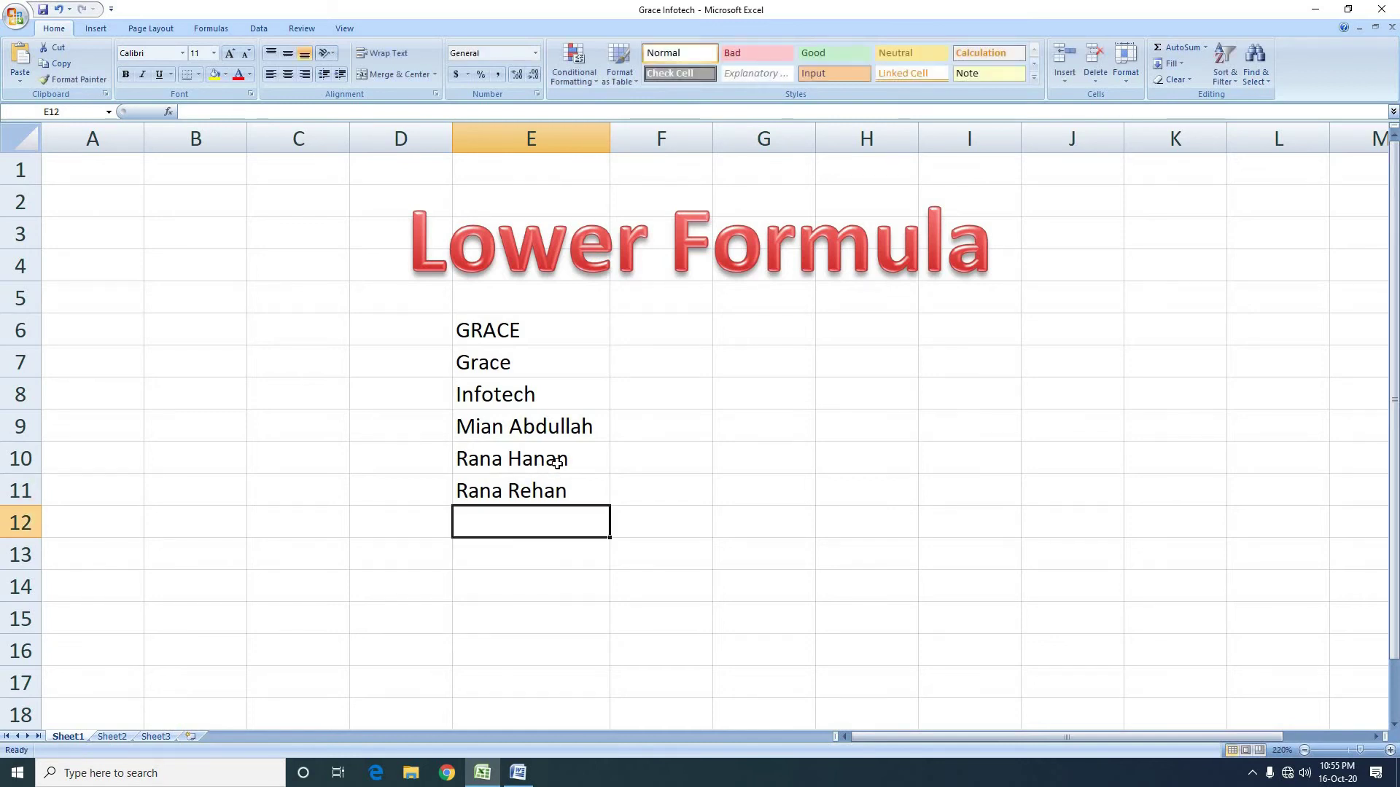
# Step: Enter another person's full name in cell E12 and select cell F6 beside the GRACE entry
pyautogui.write('Mian')
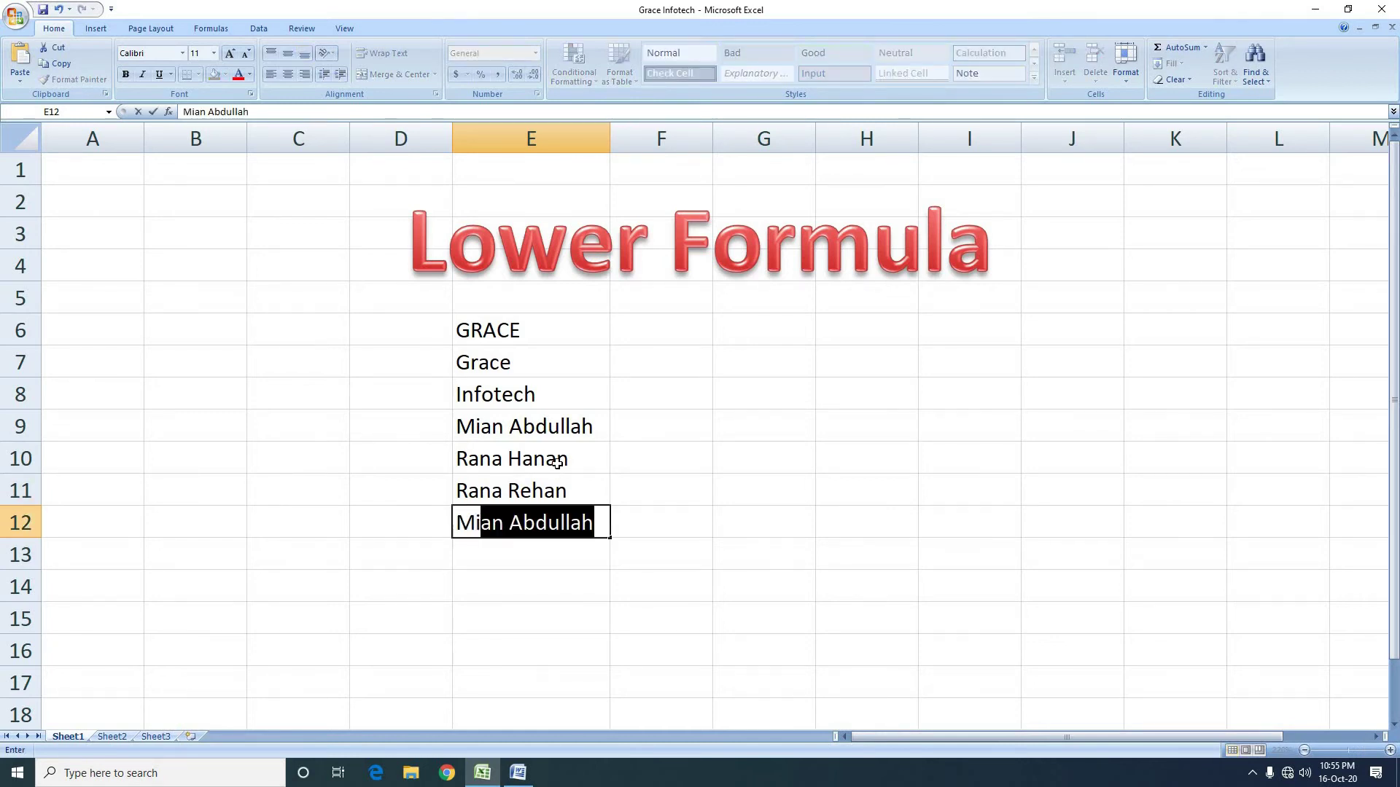
pyautogui.write(' Name')
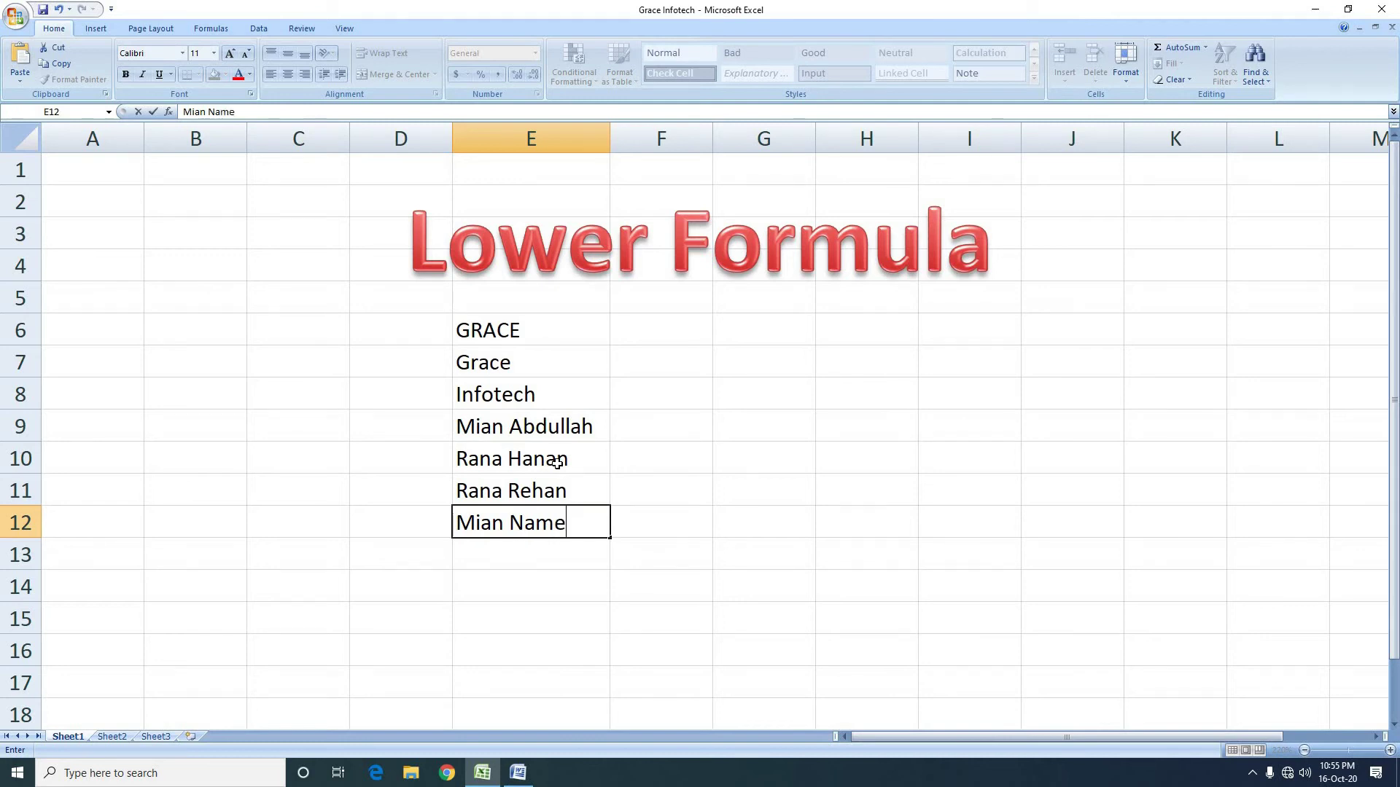
pyautogui.press('BackSpace')
pyautogui.press('BackSpace')
pyautogui.write('beel')
pyautogui.press('Tab')
pyautogui.press('Up')
pyautogui.press('Up')
pyautogui.press('Up')
pyautogui.press('Up')
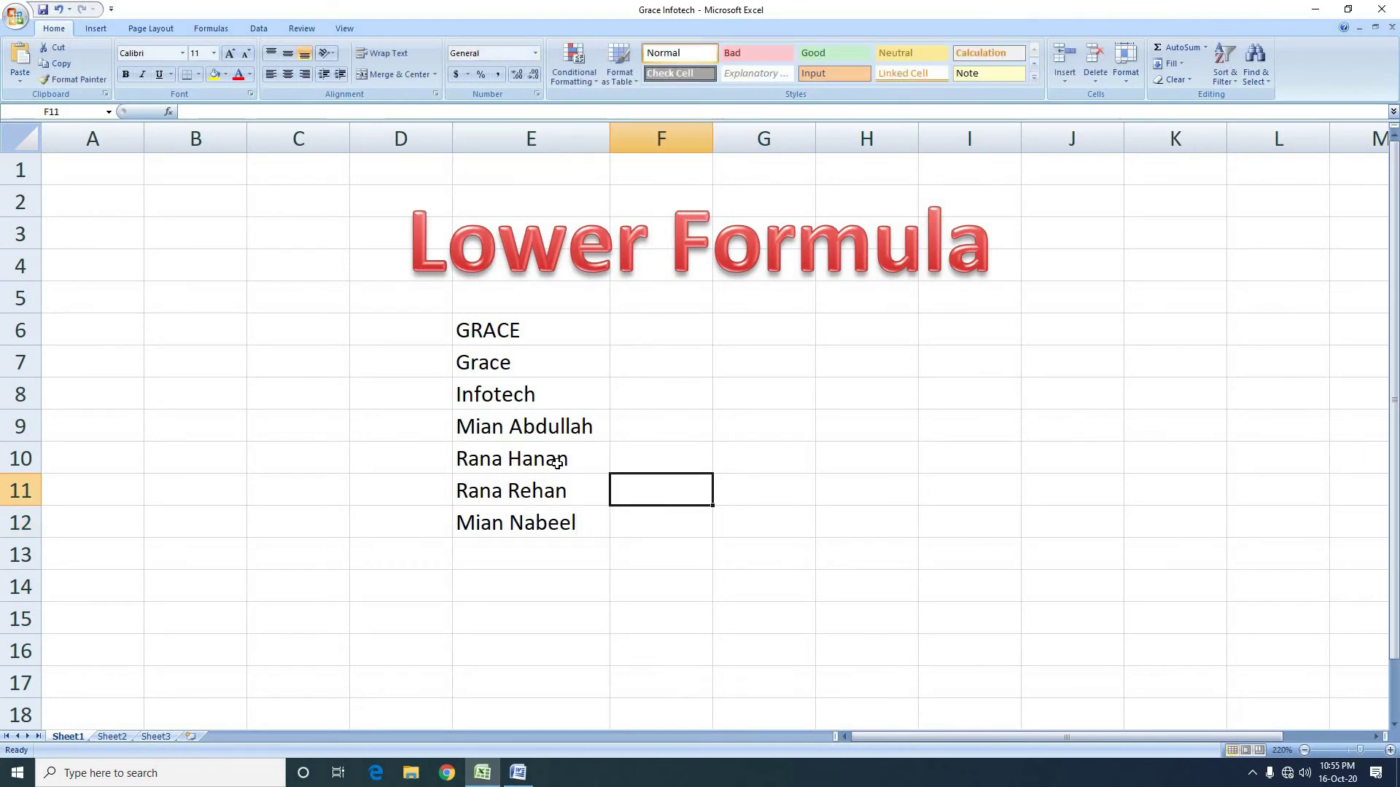
pyautogui.press('Up')
pyautogui.press('Up')
pyautogui.press('Left')
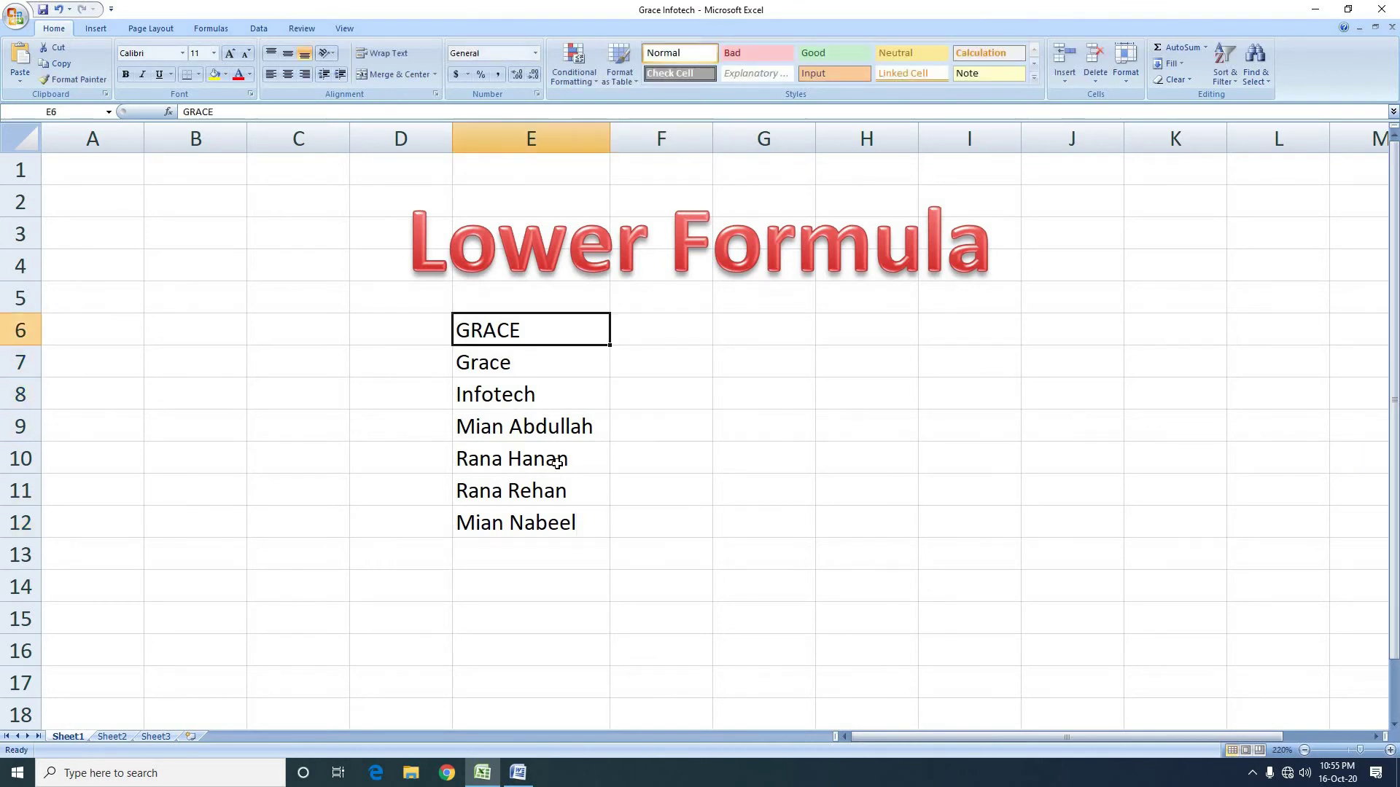
pyautogui.press('Up')
pyautogui.press('Right')
pyautogui.press('Down')
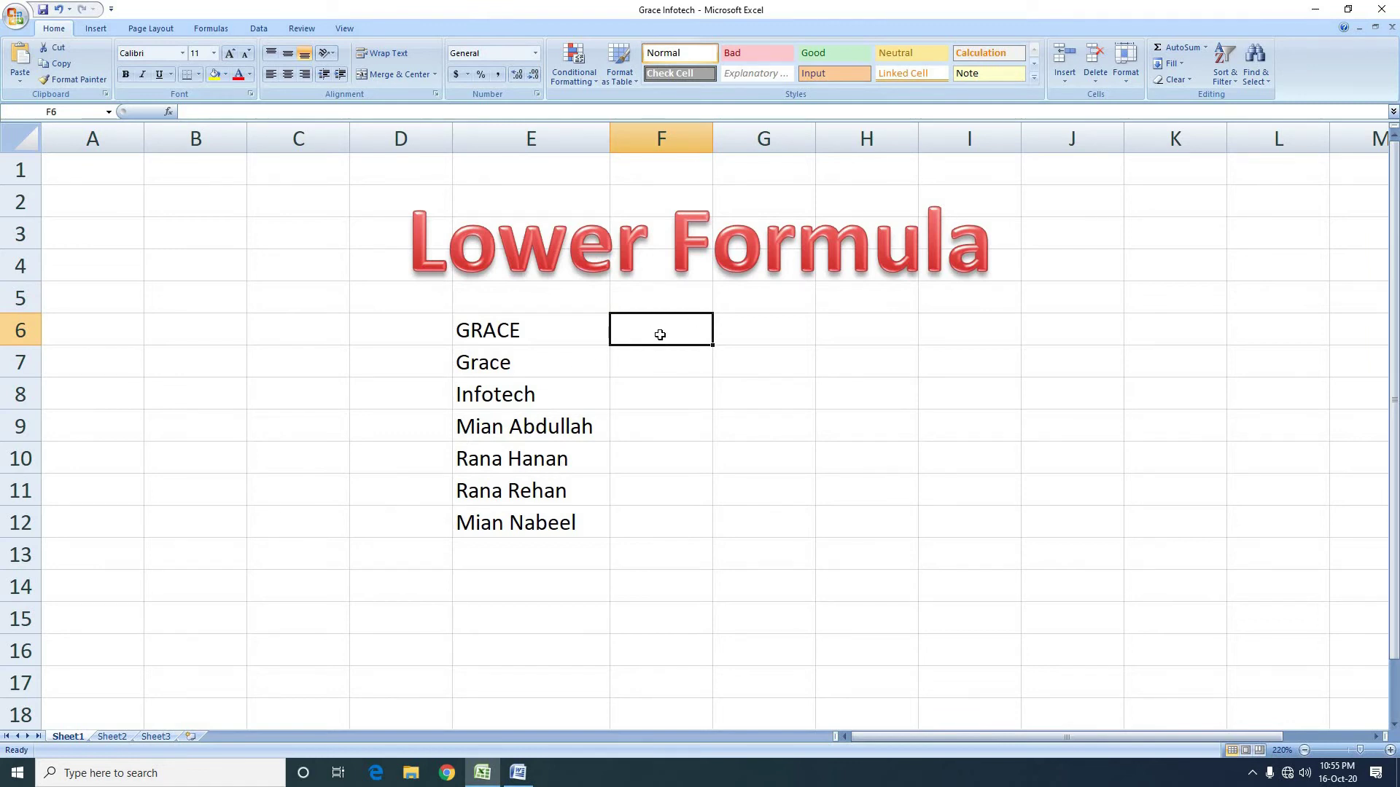
pyautogui.write('=')
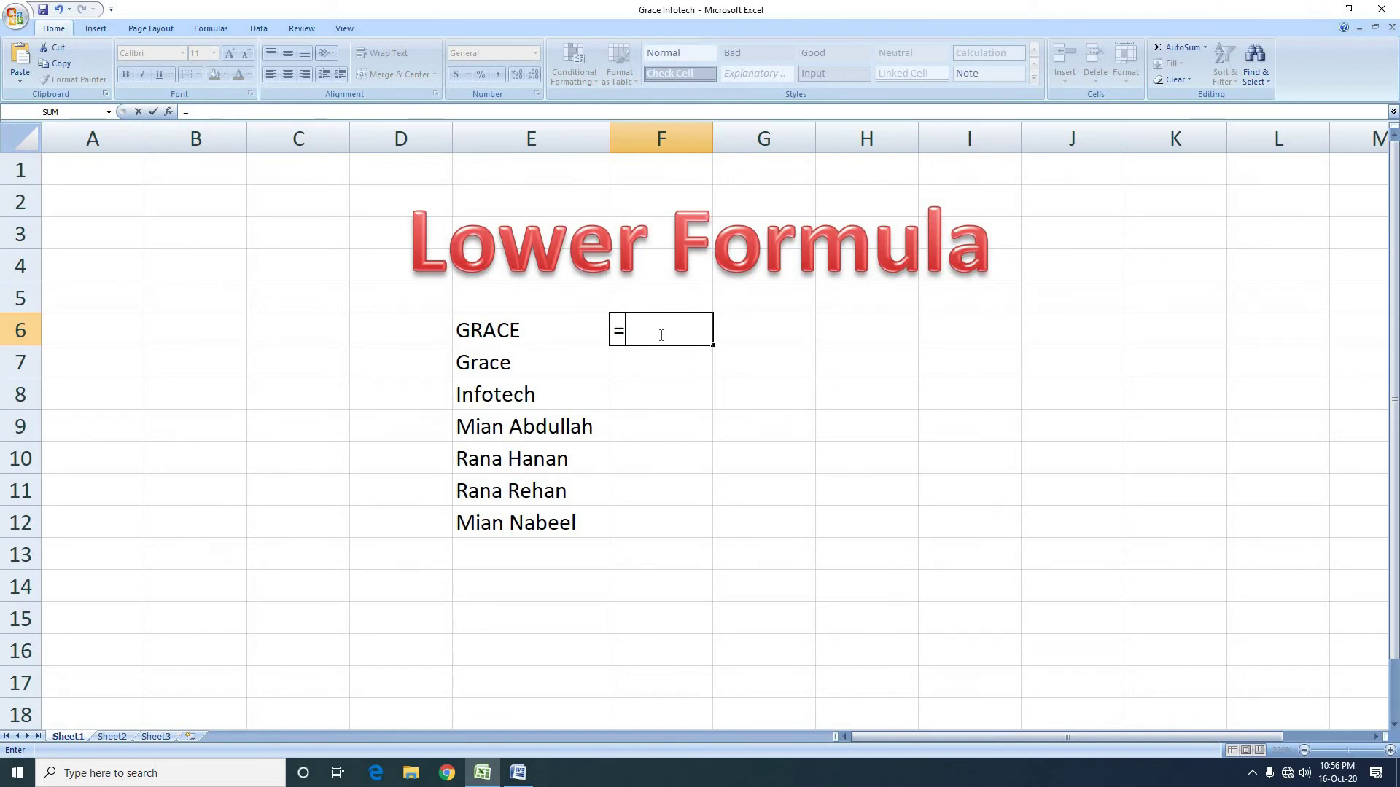
pyautogui.press('BackSpace')
pyautogui.press('Escape')
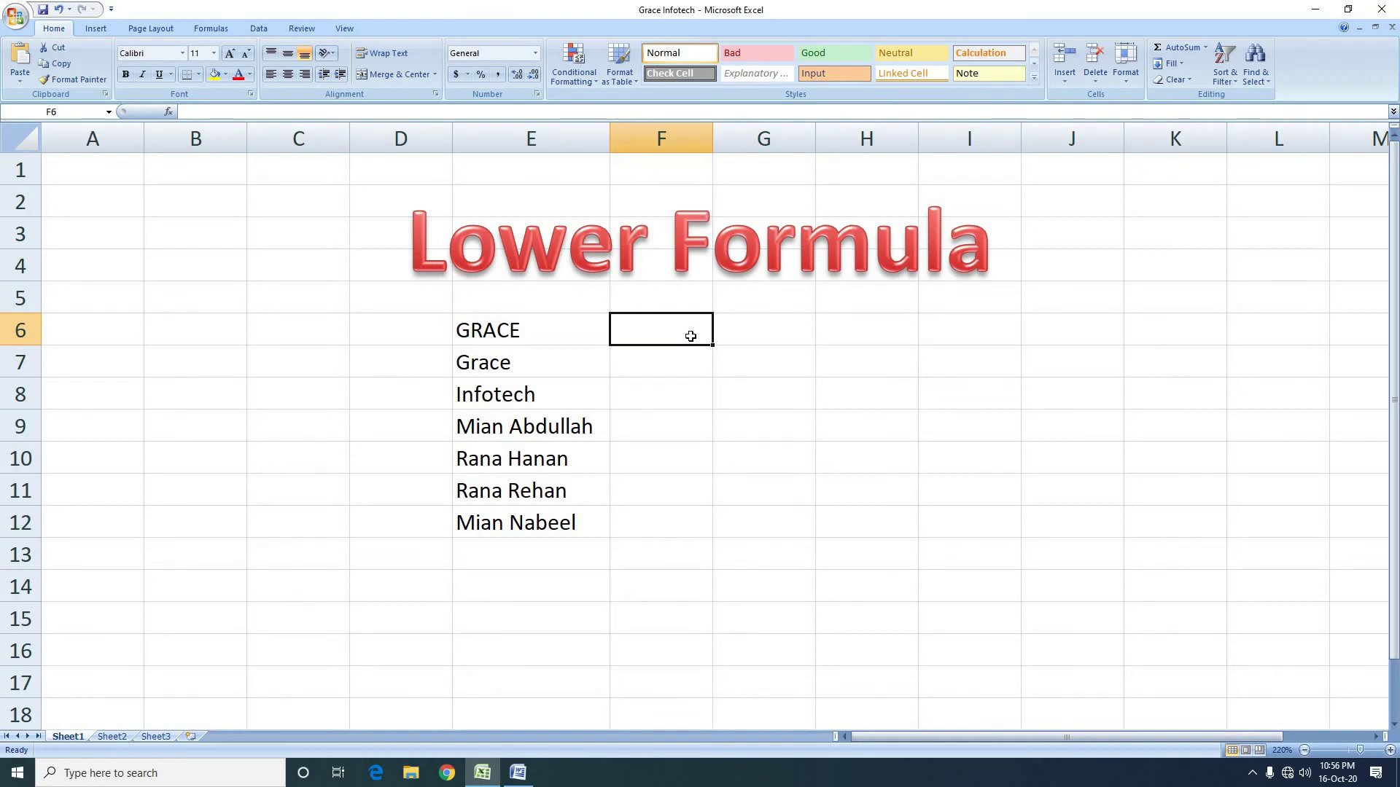
# Step: Enter the formula =LOWER(E6) in cell F6 to convert the GRACE entry to lowercase
pyautogui.write('=')
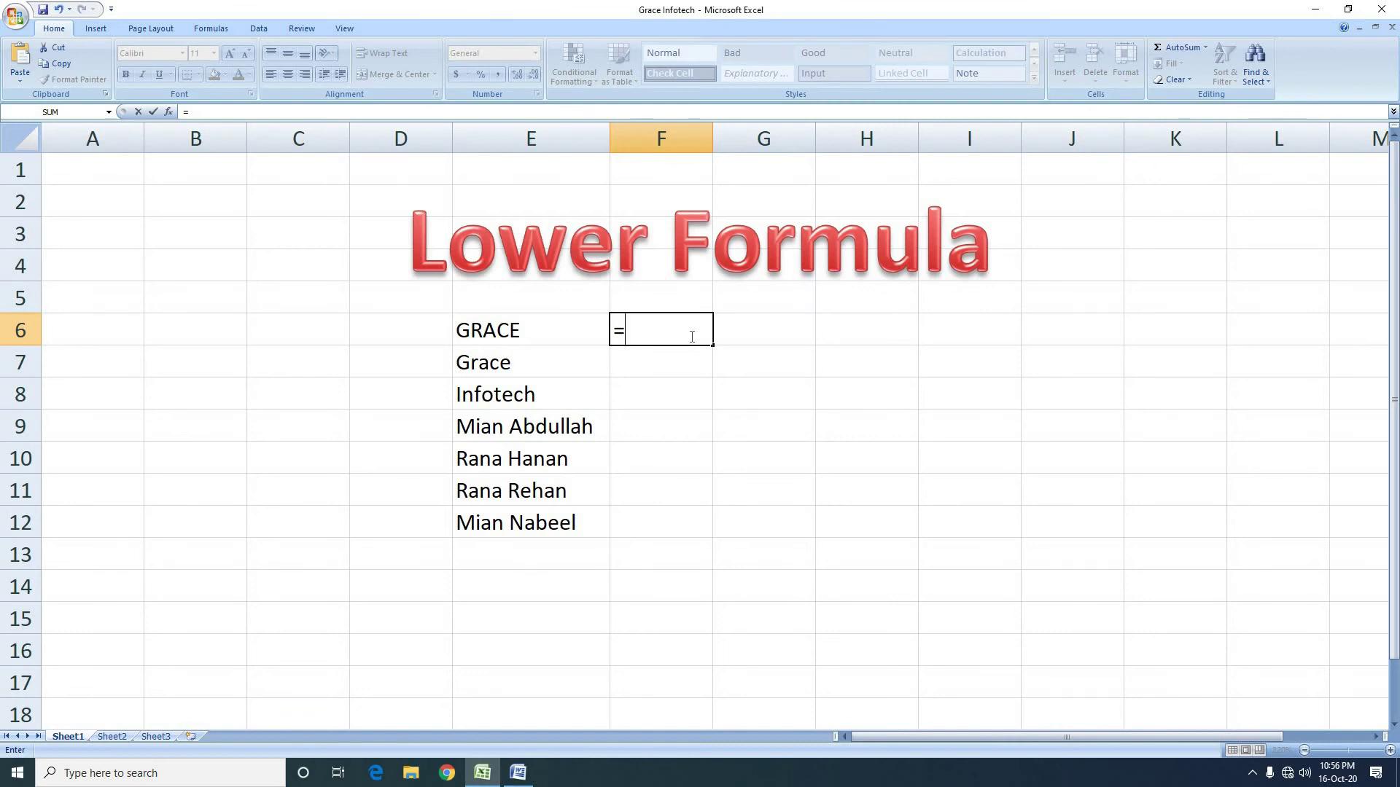
pyautogui.write('Lower(')
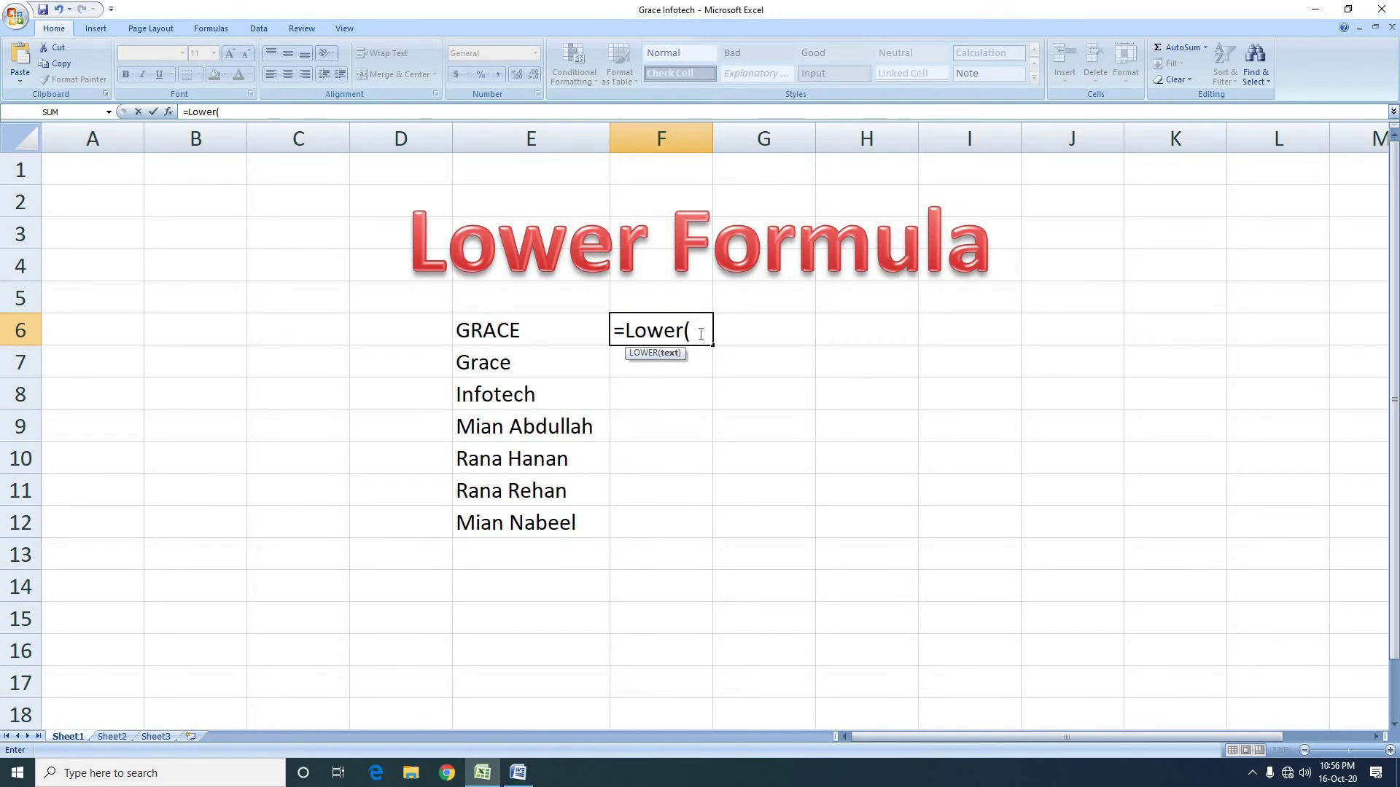
pyautogui.click(494, 332)
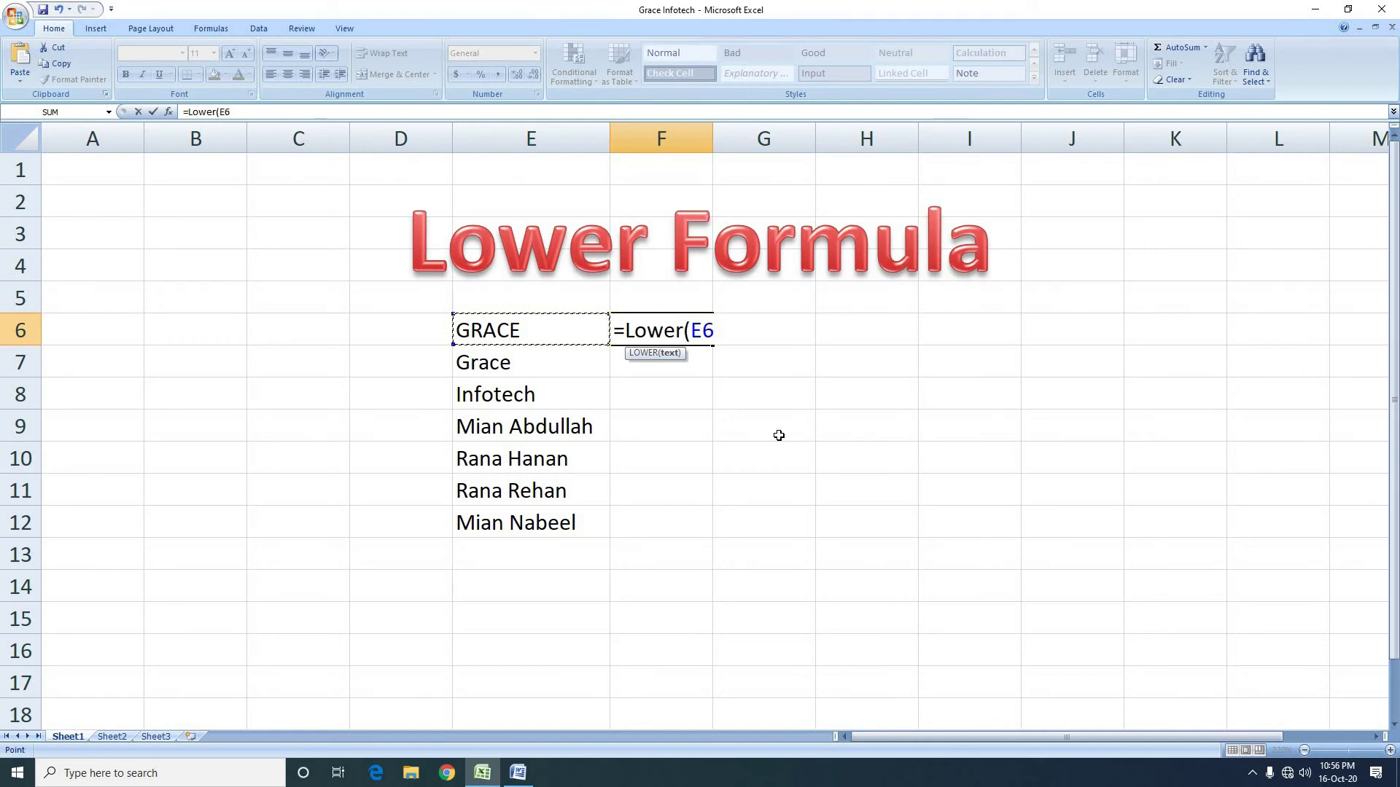
pyautogui.write(')')
pyautogui.press('Return')
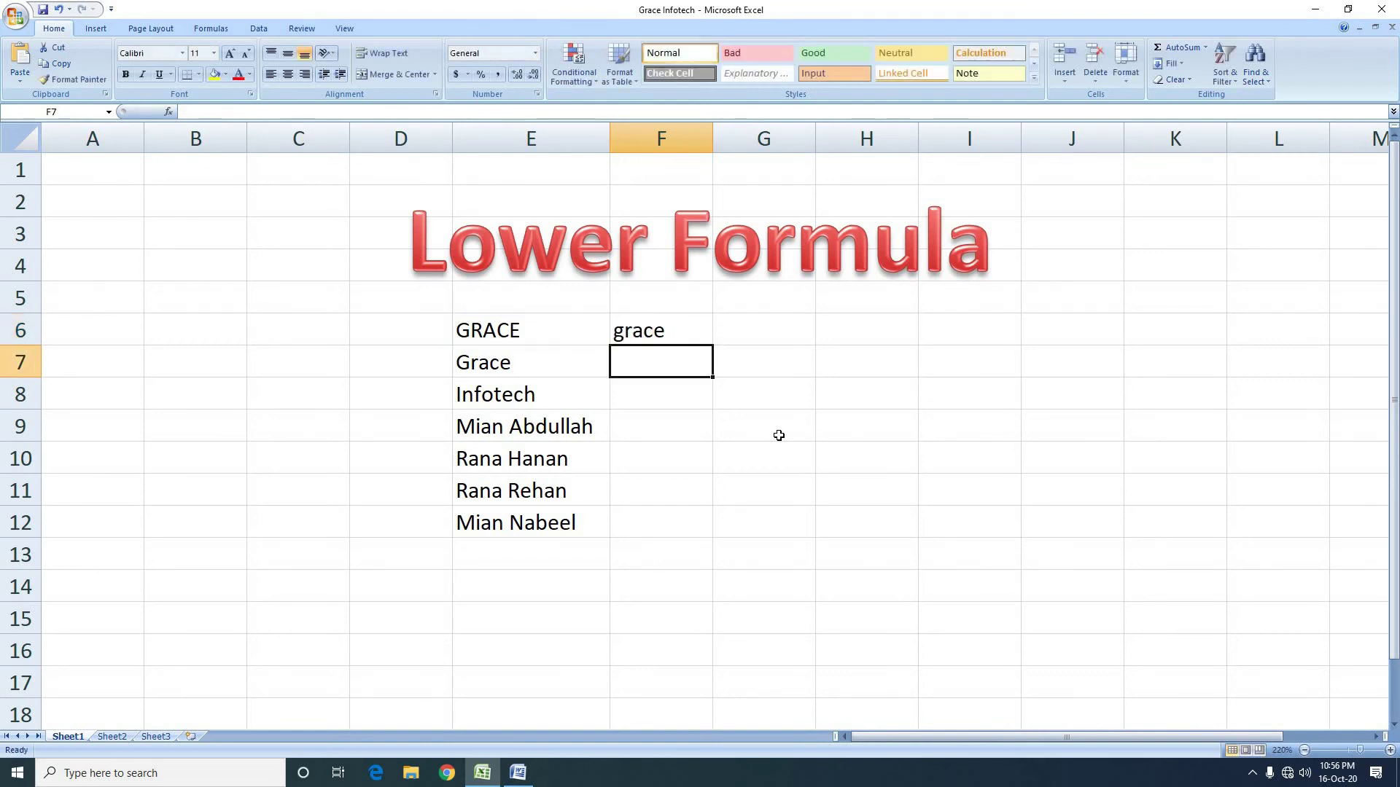
# Step: Fill the LOWER formula from F6 down through F12 and fit column F's width to its contents
pyautogui.click(645, 337)
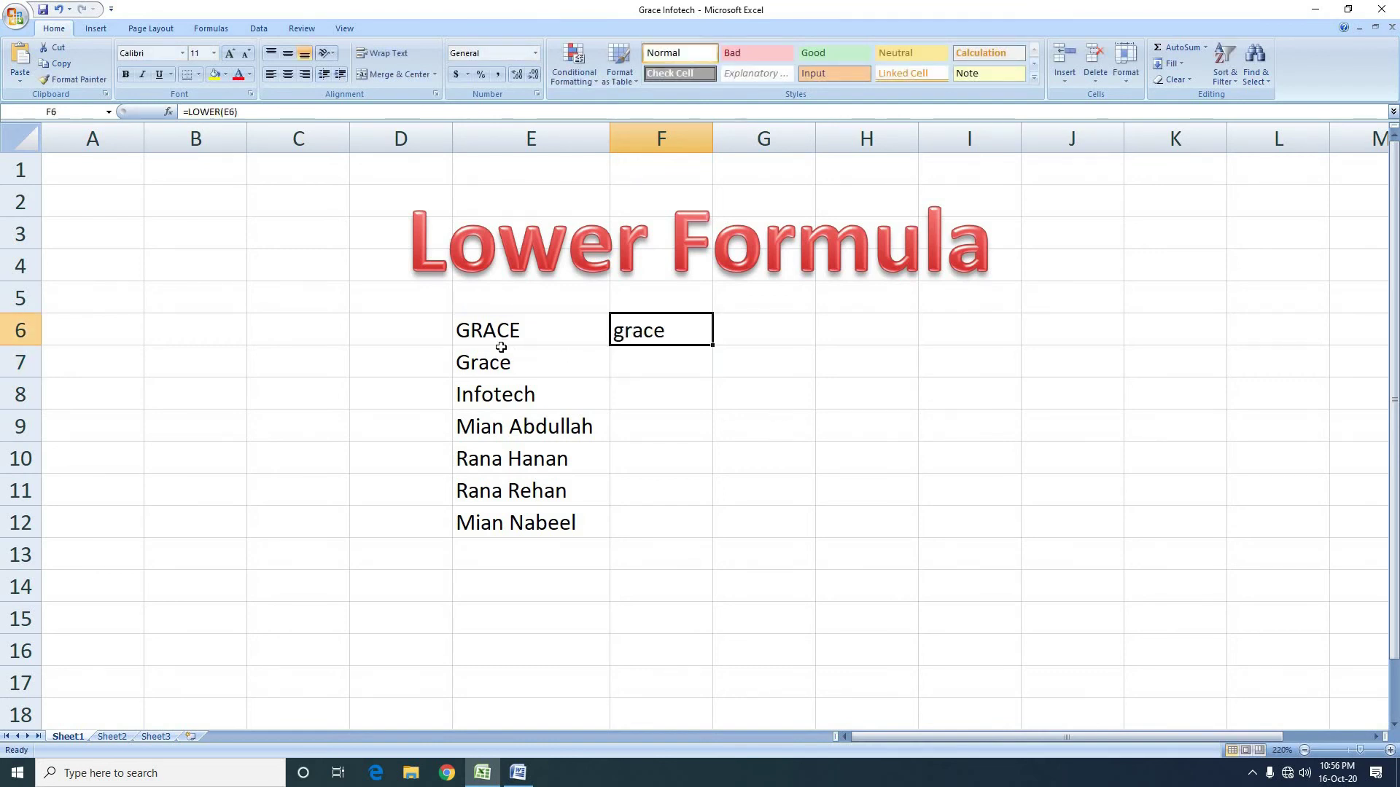
pyautogui.click(469, 340)
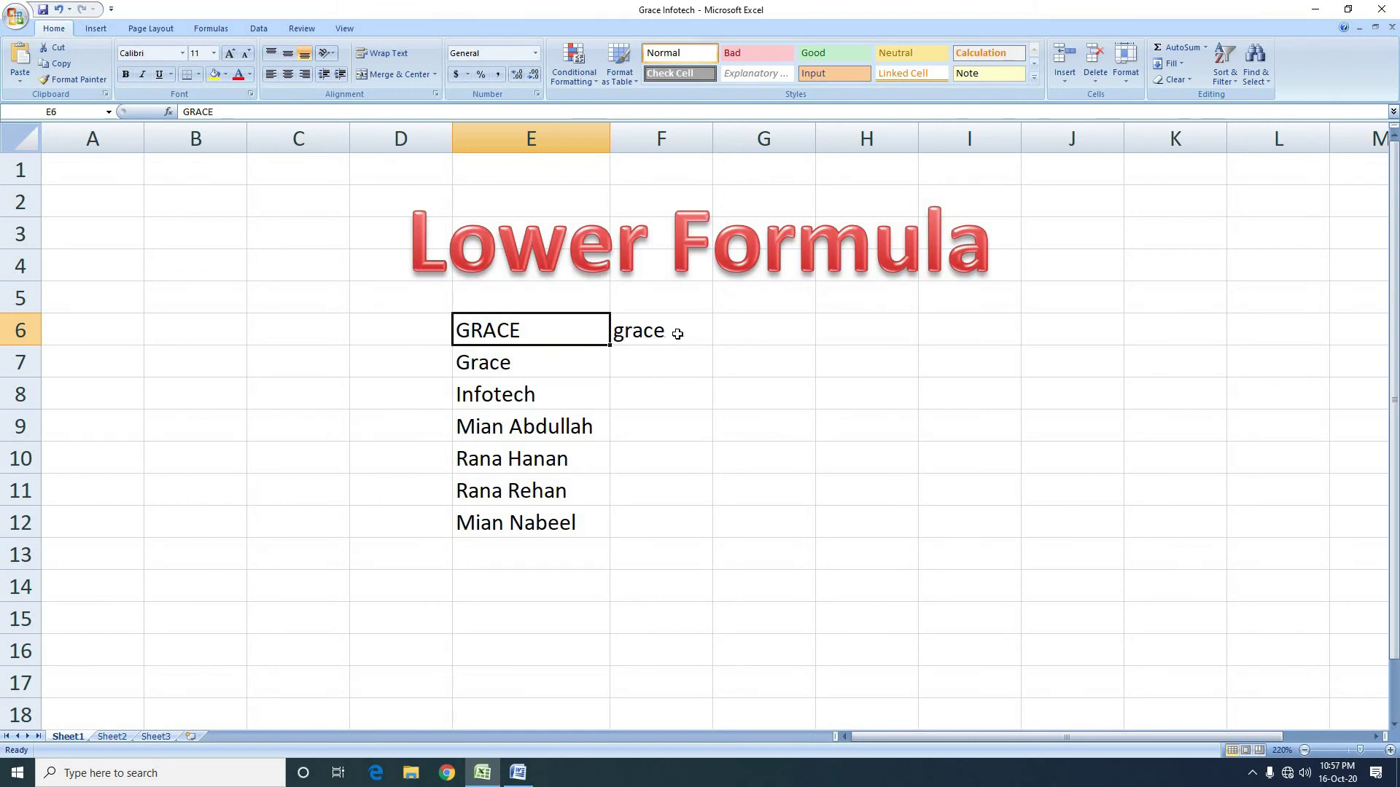
pyautogui.click(678, 334)
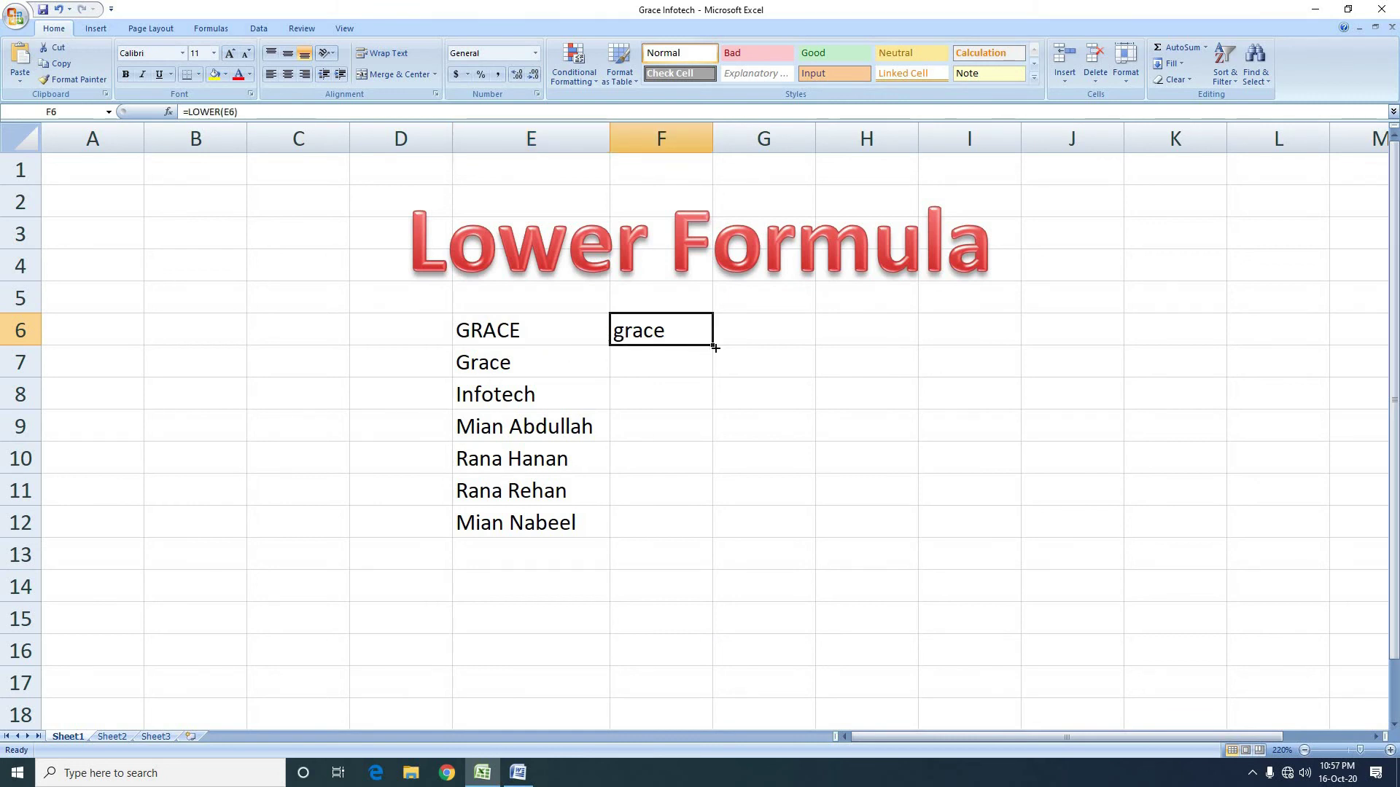
pyautogui.moveTo(713, 345); pyautogui.dragTo(706, 538)
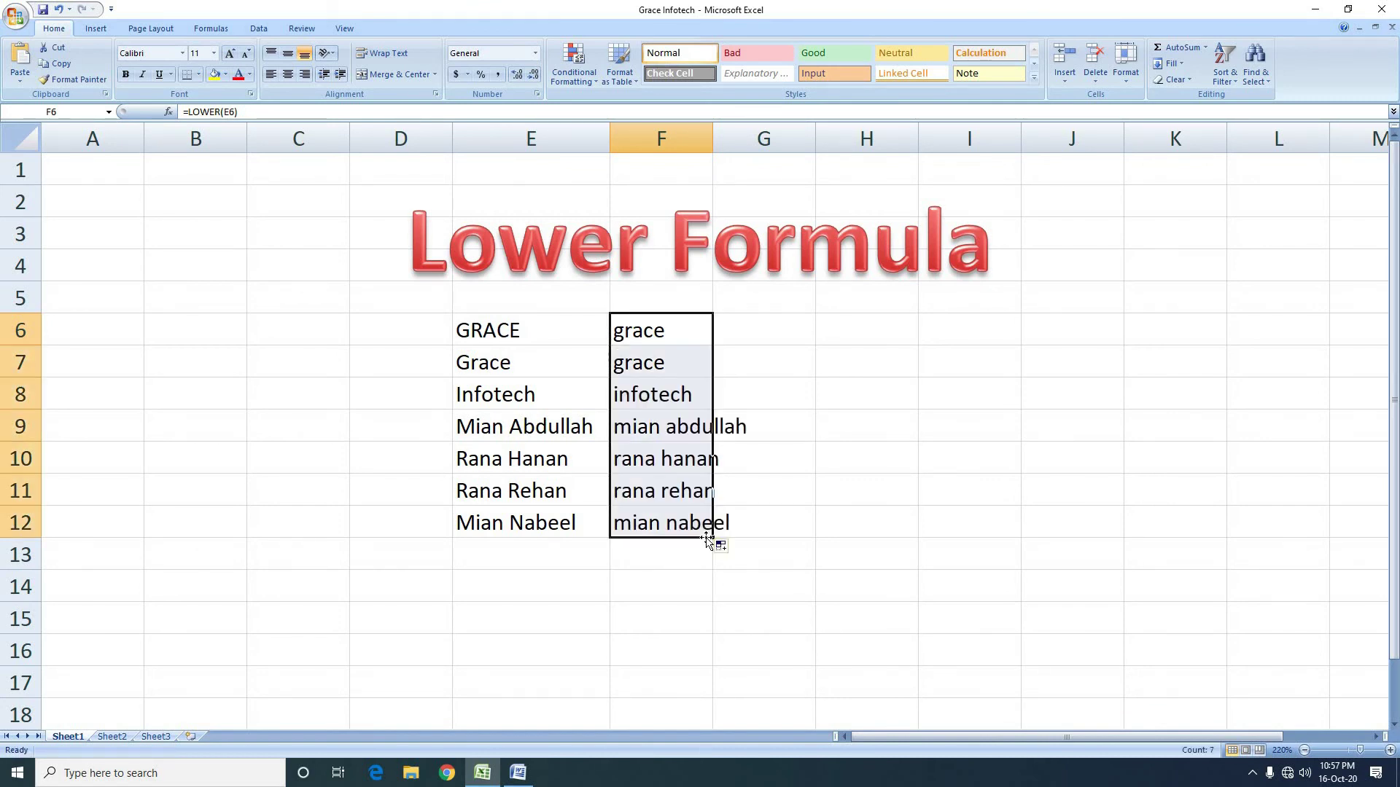
pyautogui.doubleClick(718, 141)
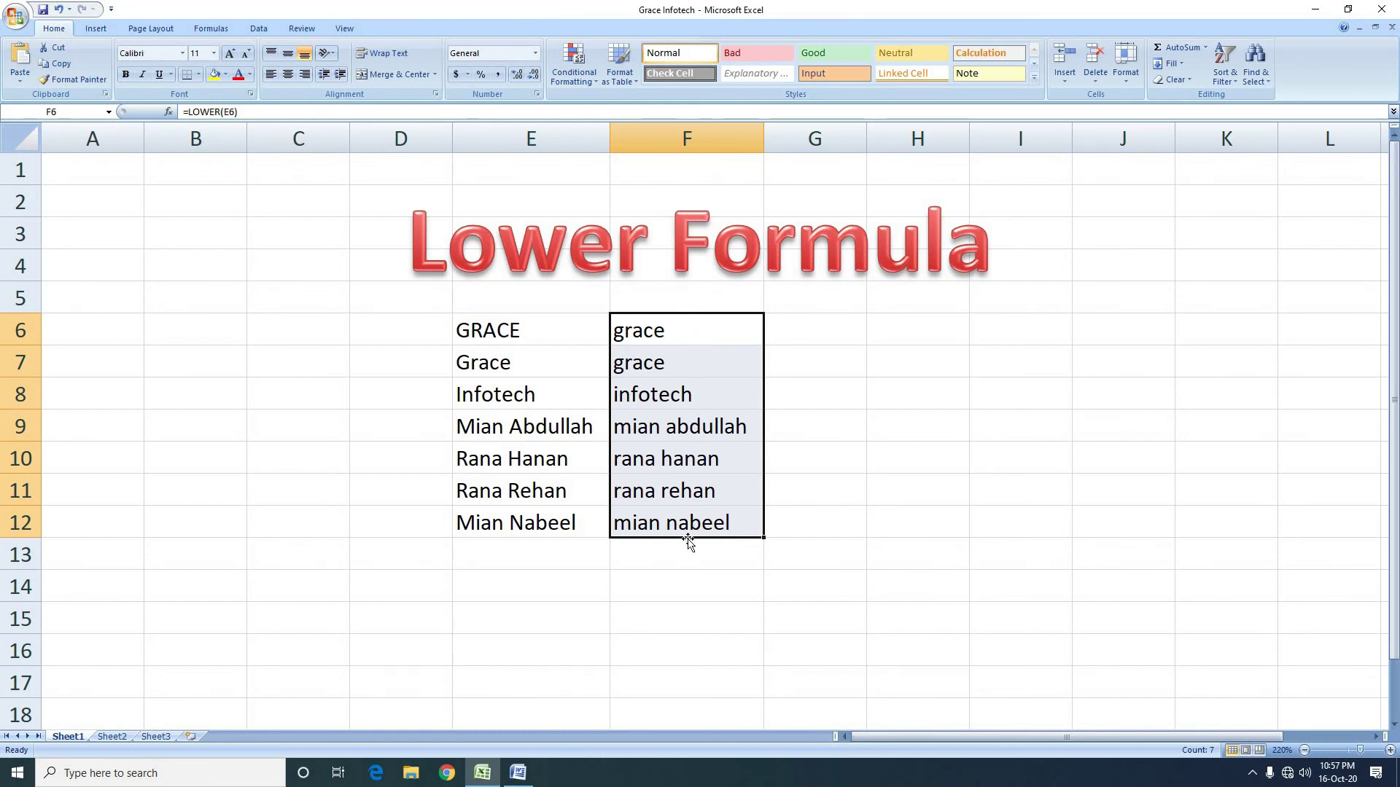
pyautogui.click(791, 525)
pyautogui.click(713, 328)
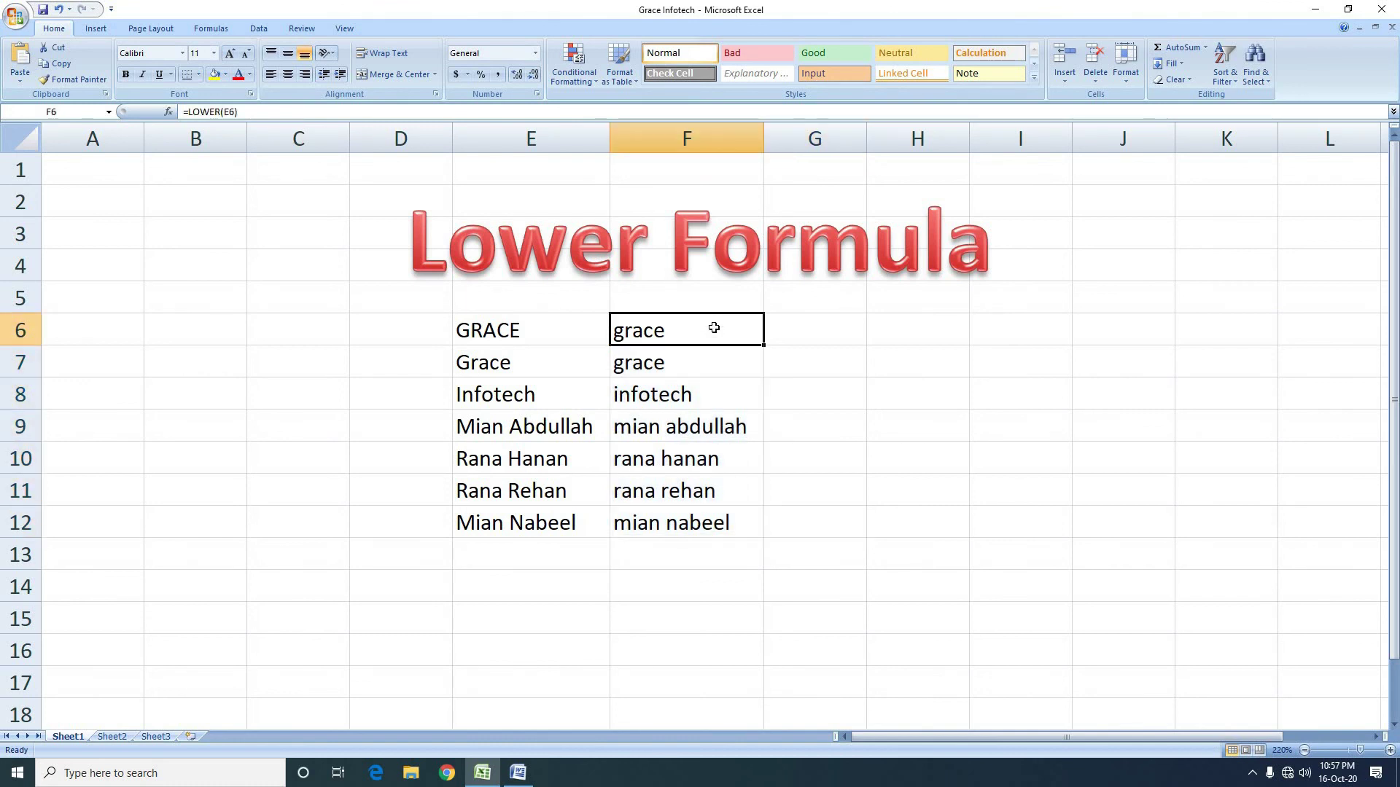